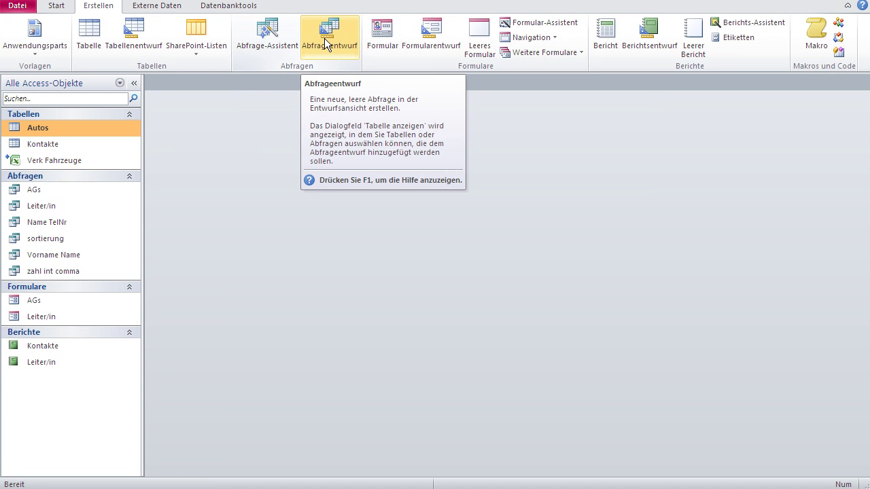
# Step: Create a new query in design view and add the Autos table to it
pyautogui.click(326, 45)
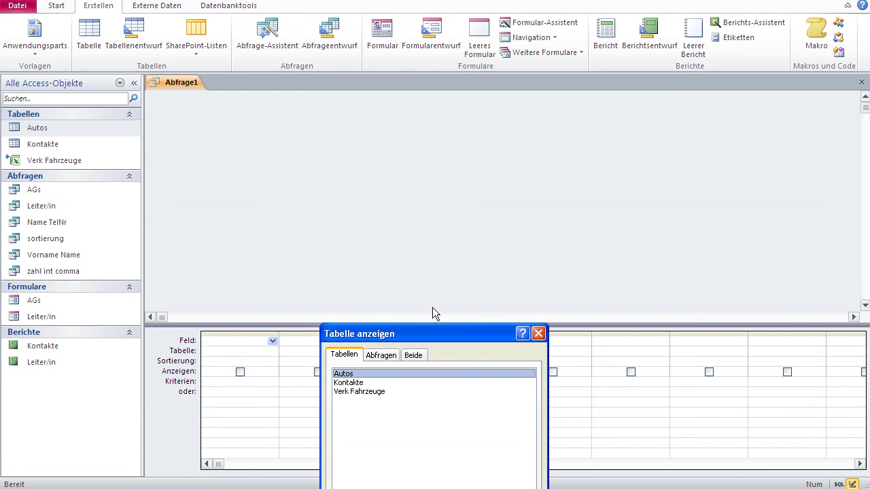
pyautogui.moveTo(432, 326); pyautogui.dragTo(434, 183)
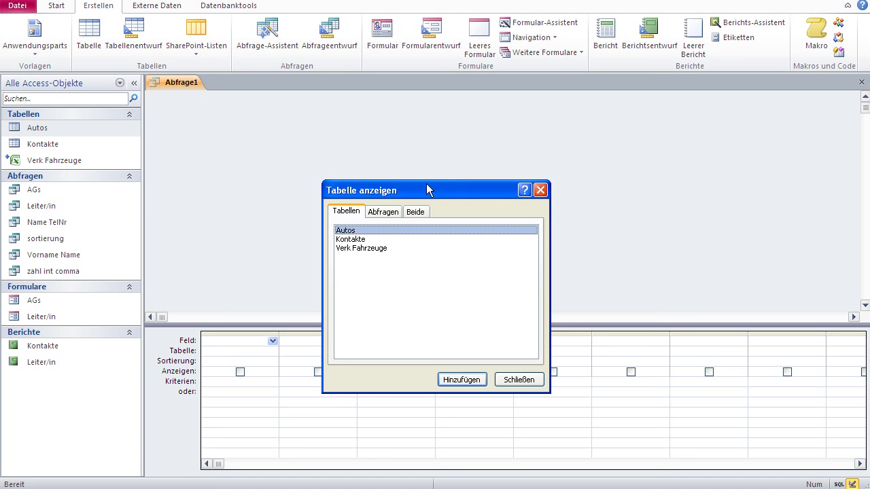
pyautogui.moveTo(426, 185); pyautogui.dragTo(432, 164)
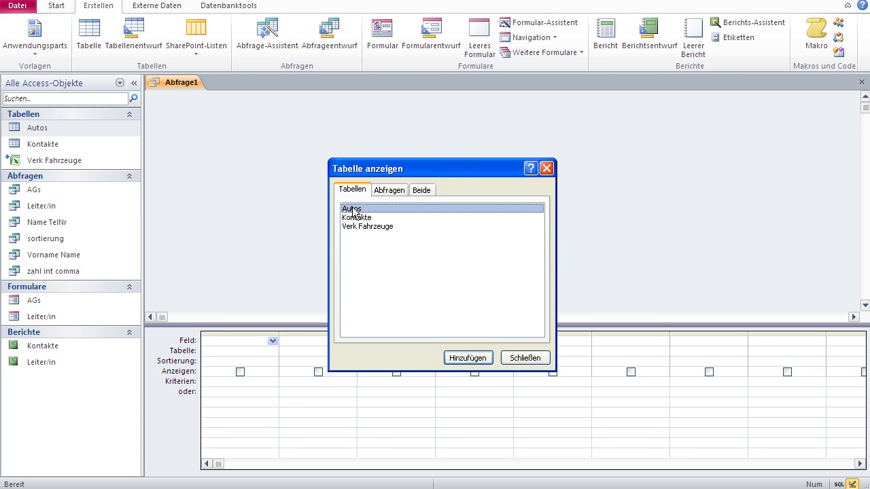
pyautogui.click(403, 195)
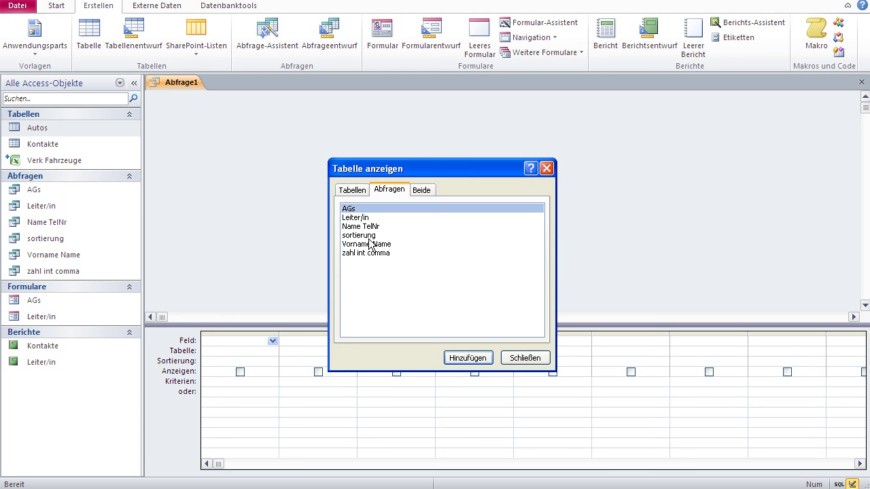
pyautogui.click(350, 191)
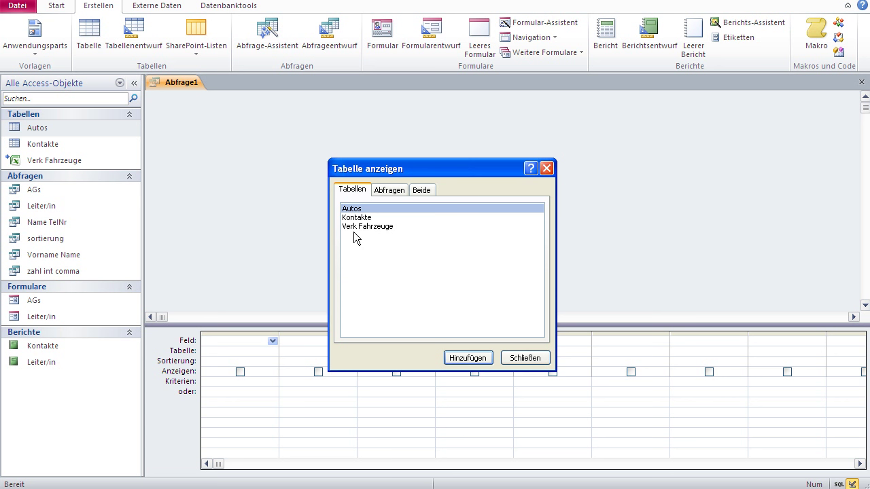
pyautogui.click(388, 192)
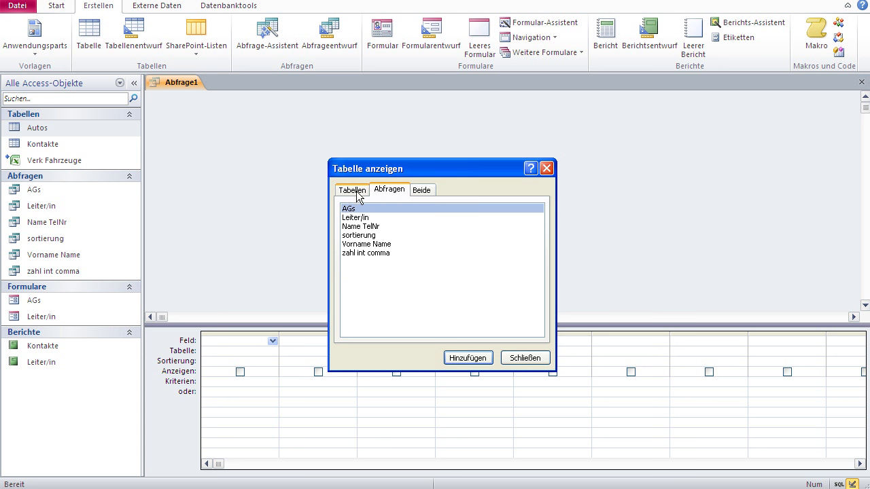
pyautogui.click(357, 193)
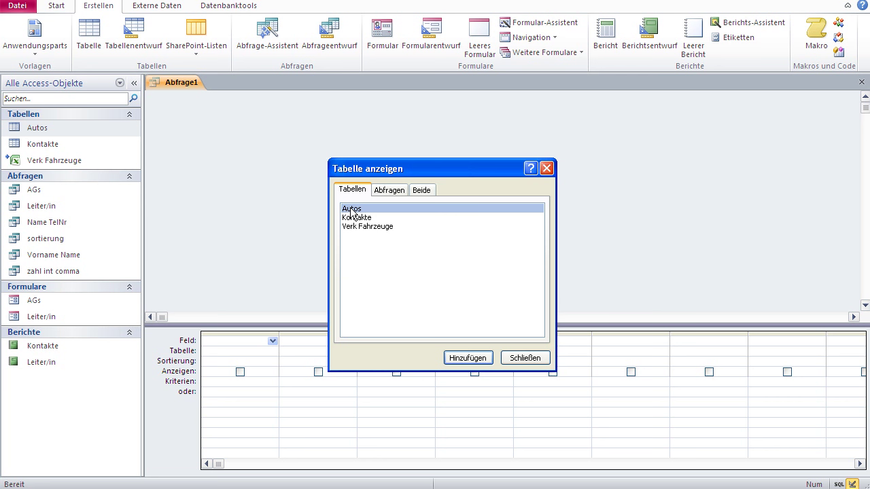
pyautogui.click(463, 364)
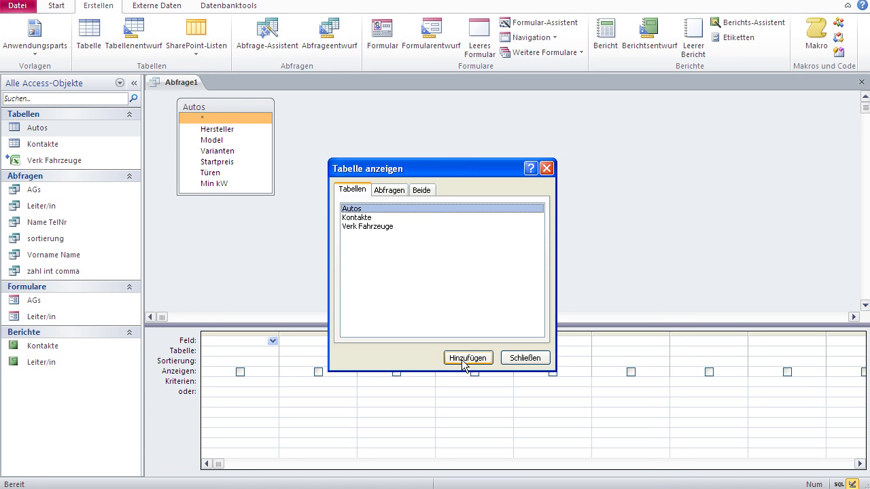
pyautogui.click(524, 358)
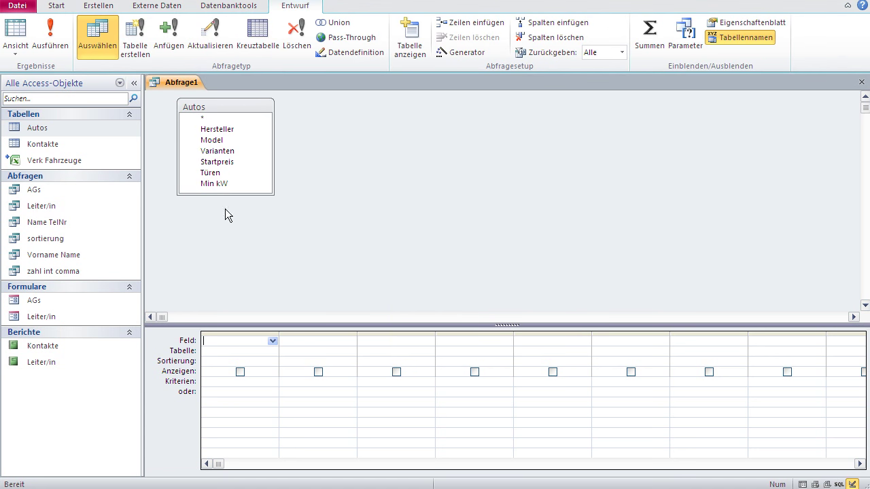
# Step: Make the Autos field list slightly taller and move it farther into the query design area
pyautogui.moveTo(229, 195); pyautogui.dragTo(236, 213)
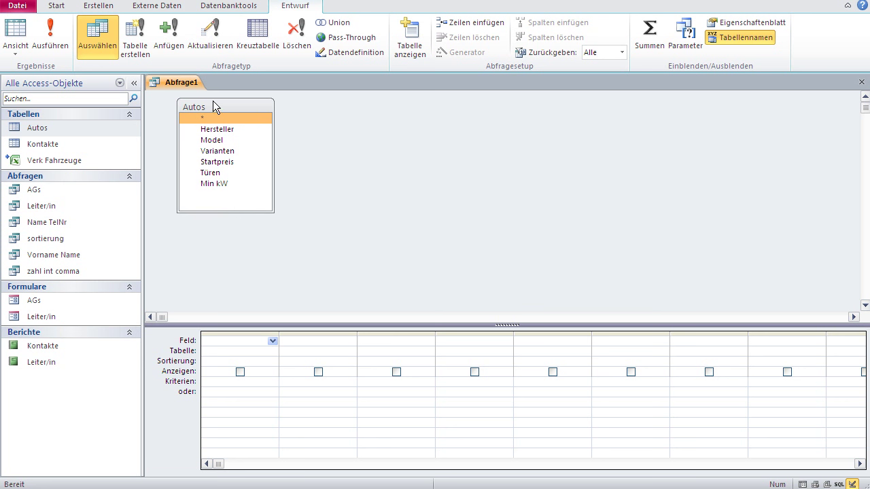
pyautogui.moveTo(213, 104); pyautogui.dragTo(265, 127)
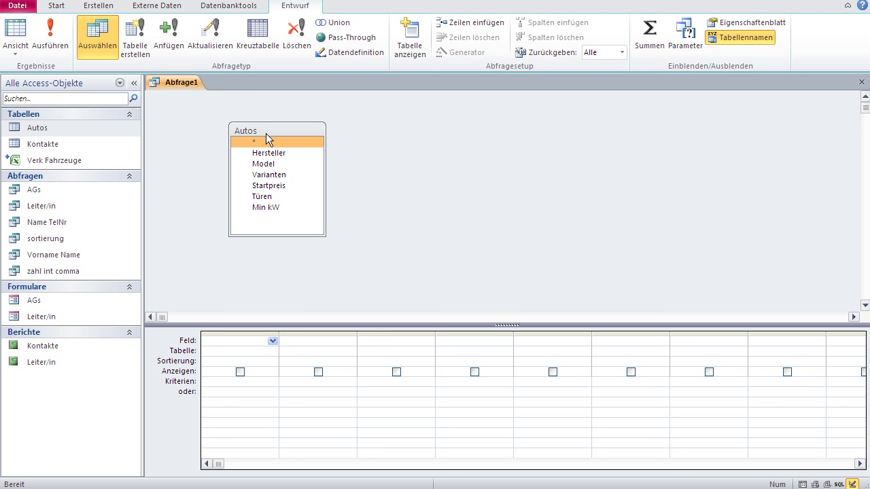
pyautogui.click(410, 41)
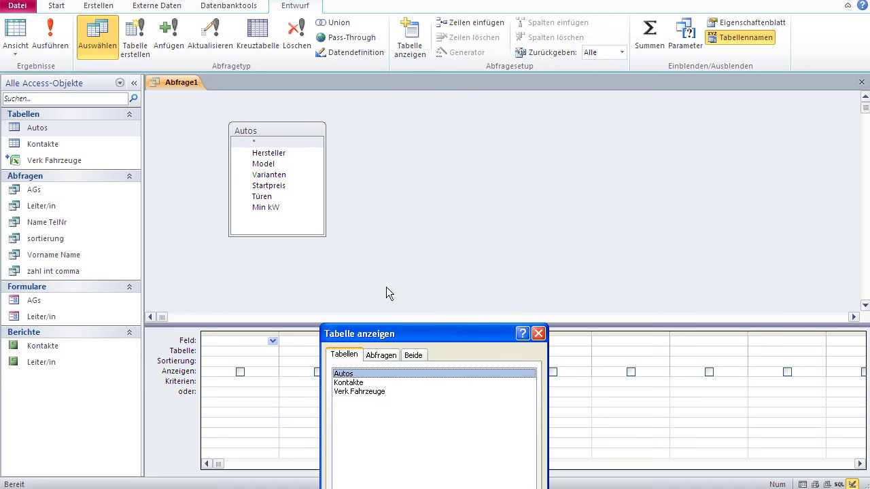
pyautogui.moveTo(415, 331); pyautogui.dragTo(440, 166)
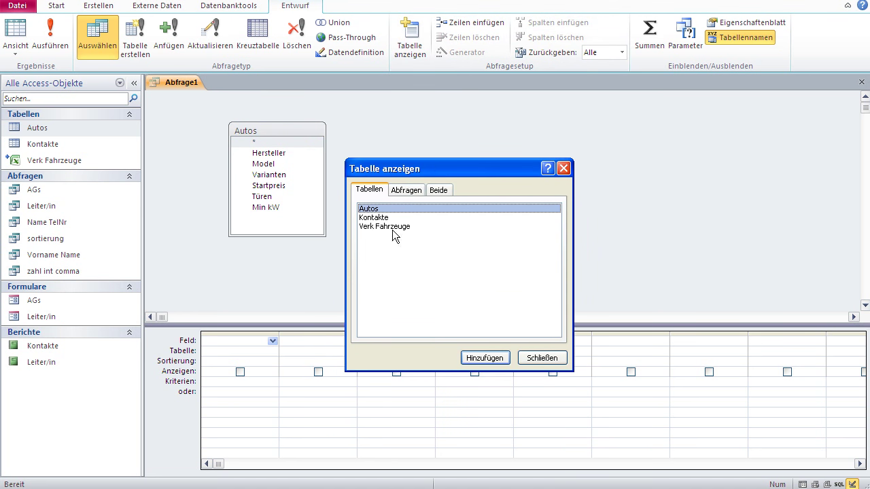
pyautogui.click(540, 359)
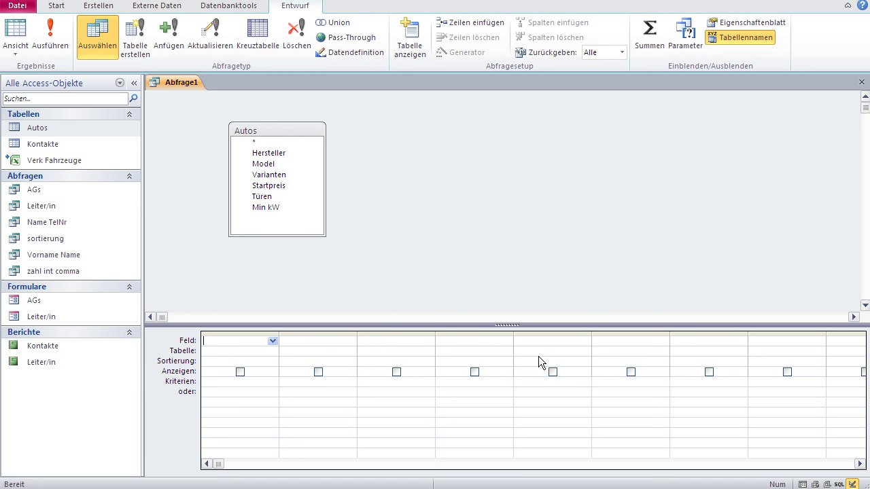
# Step: Remove the Autos table from the query design
pyautogui.click(294, 135)
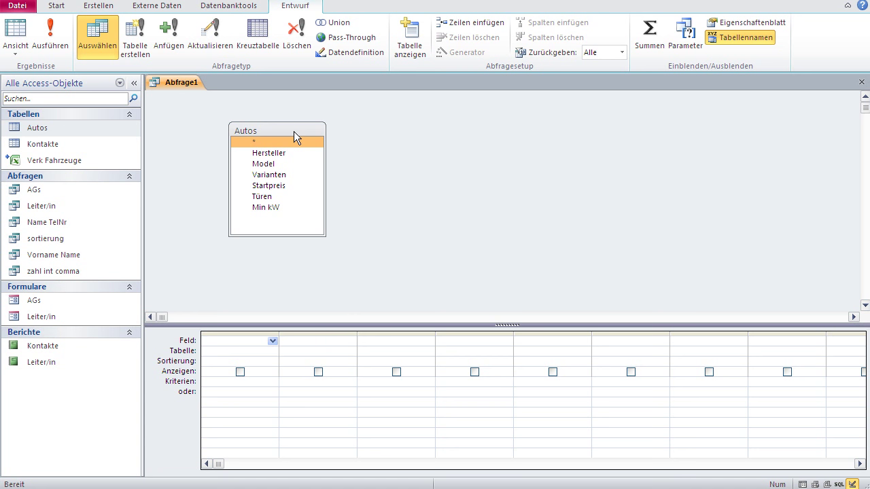
pyautogui.press('Delete')
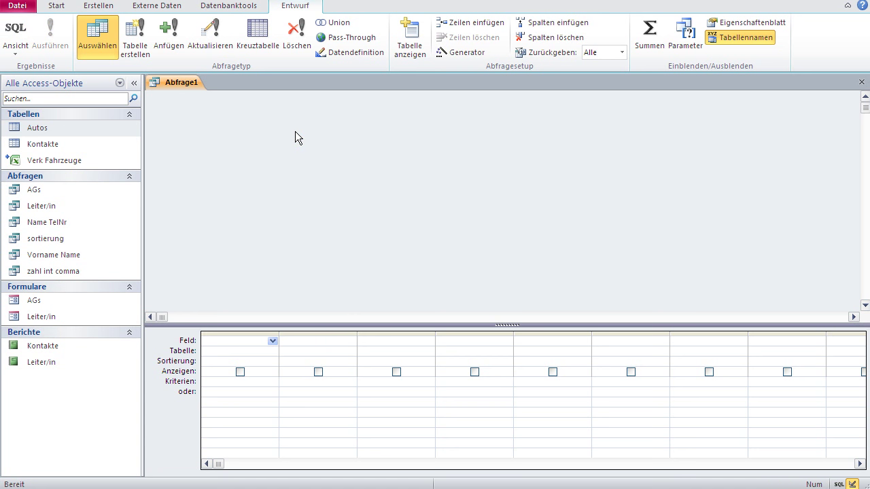
# Step: Add the tables Autos, Kontakte and Verk Fahrzeuge to the query design
pyautogui.click(410, 41)
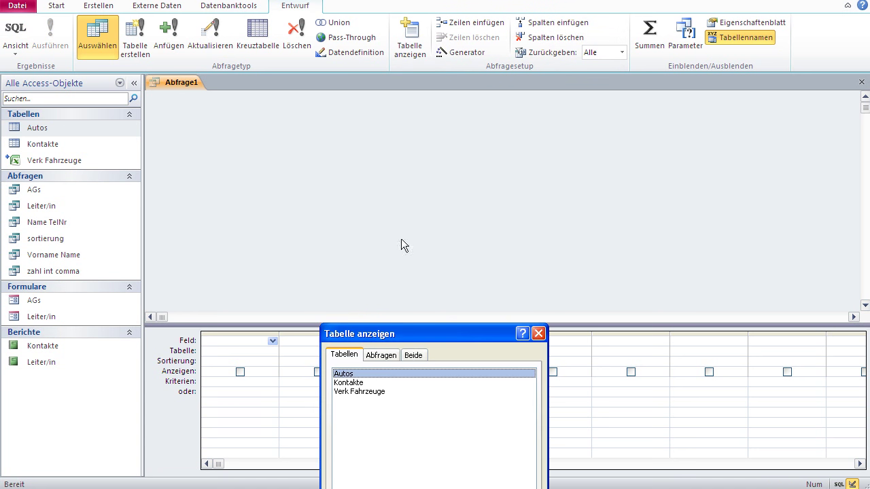
pyautogui.moveTo(400, 333); pyautogui.dragTo(442, 172)
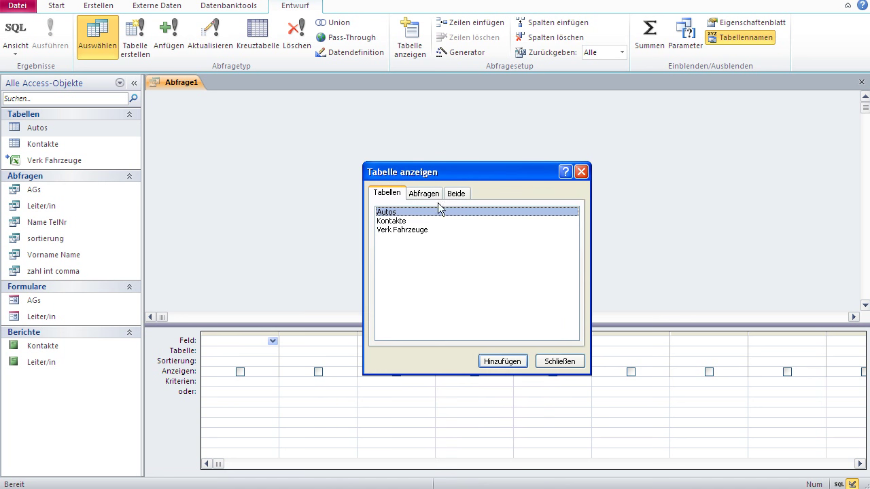
pyautogui.doubleClick(386, 213)
pyautogui.doubleClick(390, 222)
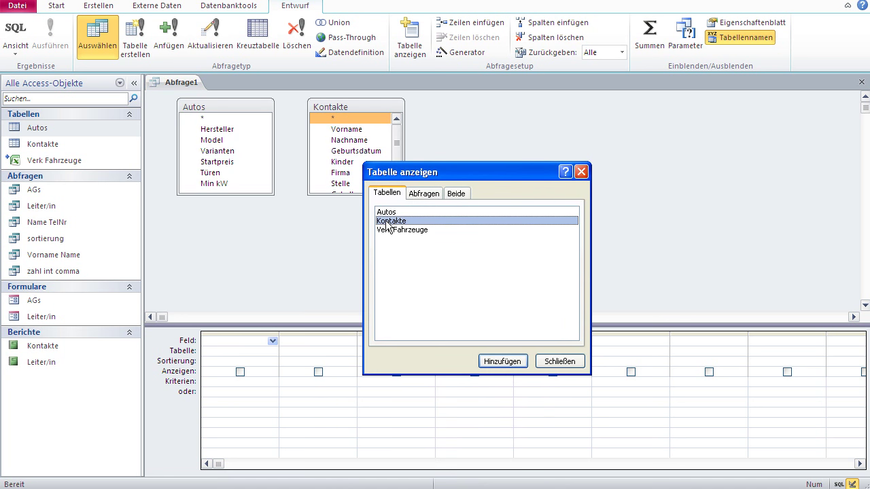
pyautogui.click(392, 230)
pyautogui.doubleClick(393, 231)
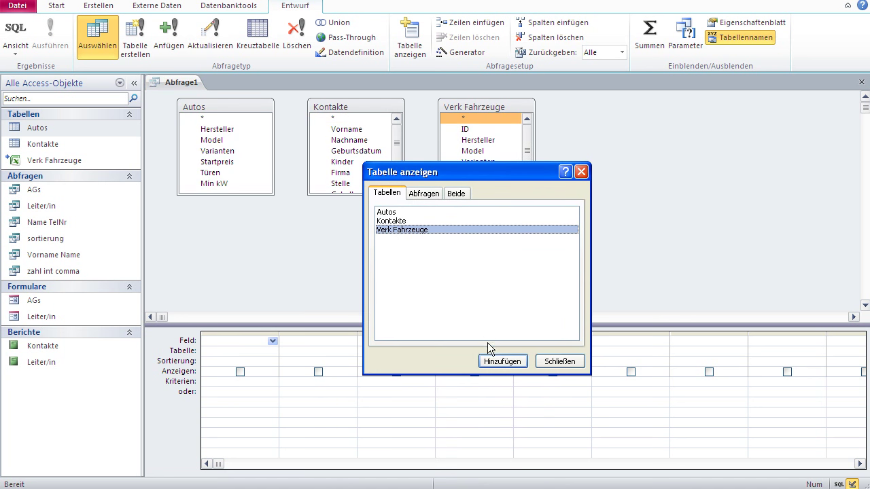
pyautogui.click(560, 361)
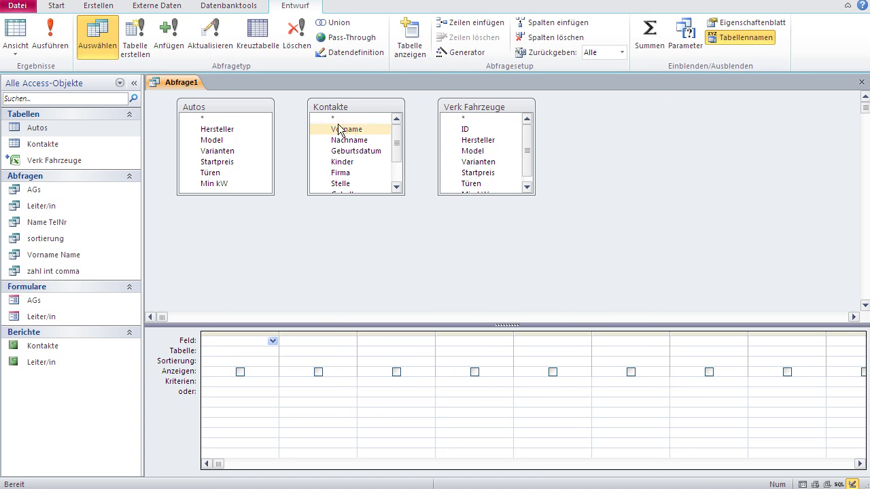
# Step: Remove the Kontakte and Verk Fahrzeuge tables from the query design
pyautogui.click(359, 107)
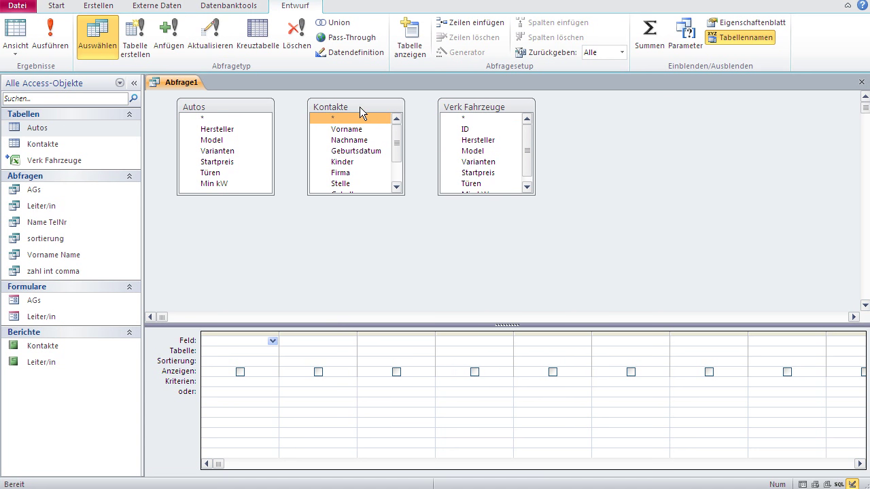
pyautogui.press('Delete')
pyautogui.click(473, 106)
pyautogui.press('Delete')
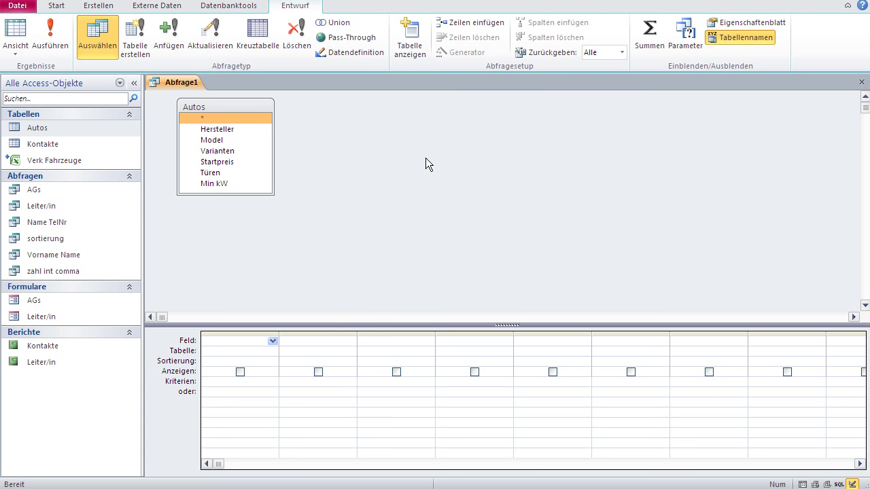
# Step: Reposition the Autos field list and add its Hersteller, Model and Varianten fields to the first three query columns
pyautogui.moveTo(230, 106); pyautogui.dragTo(246, 125)
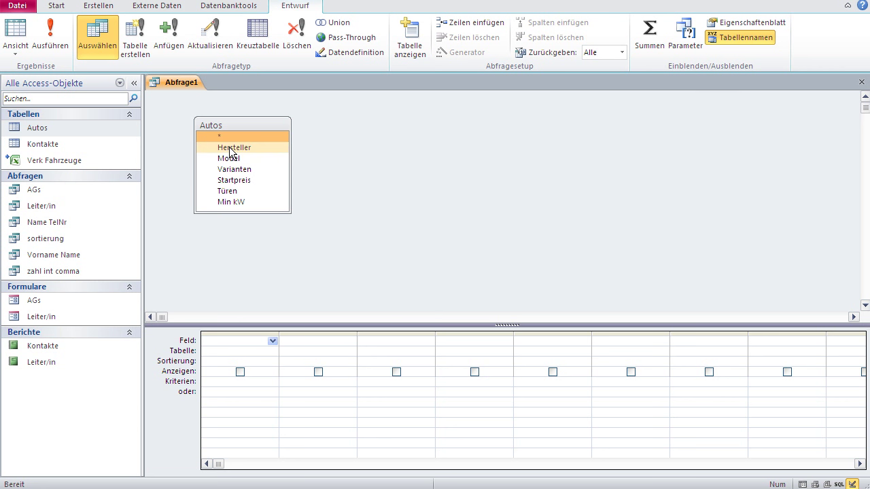
pyautogui.moveTo(230, 151); pyautogui.dragTo(248, 351)
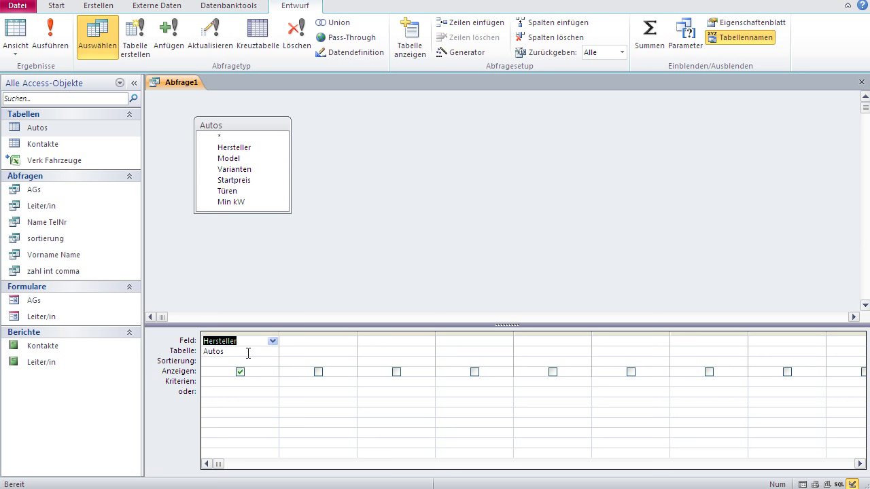
pyautogui.click(228, 159)
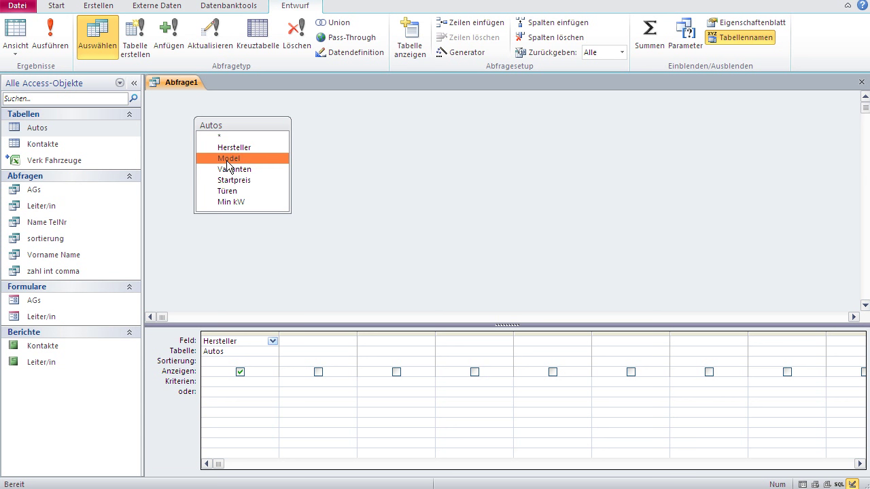
pyautogui.doubleClick(228, 161)
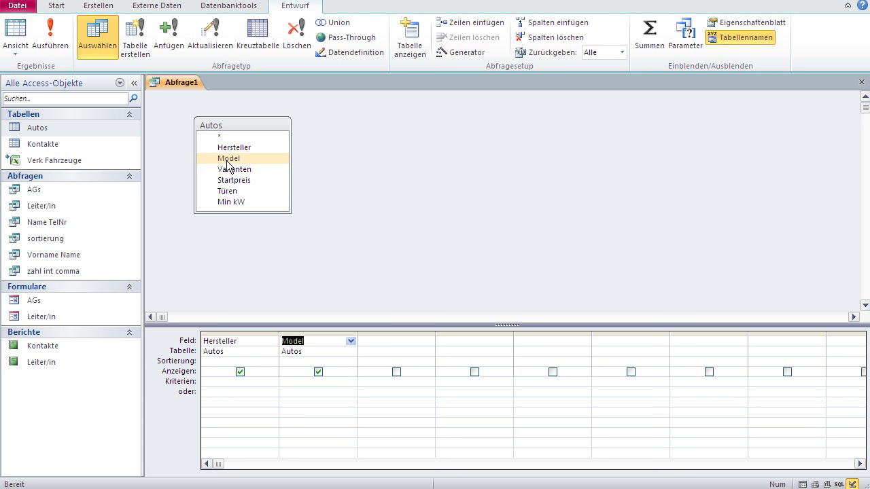
pyautogui.click(390, 340)
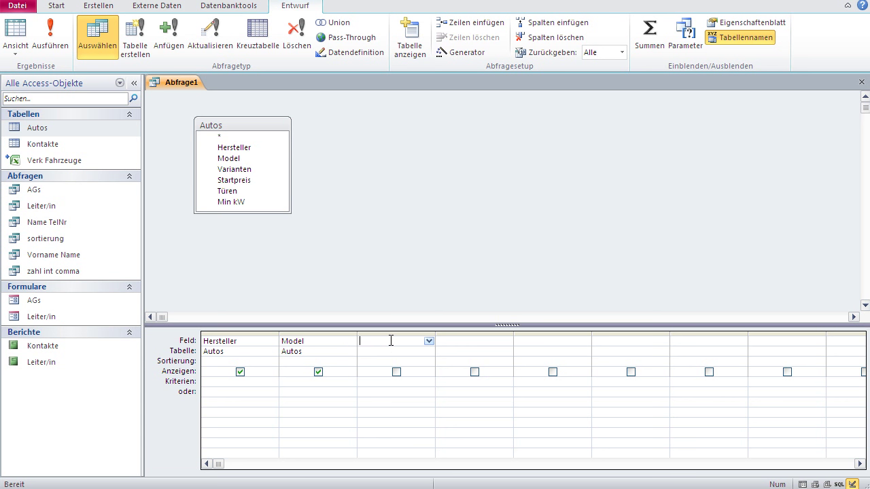
pyautogui.click(431, 341)
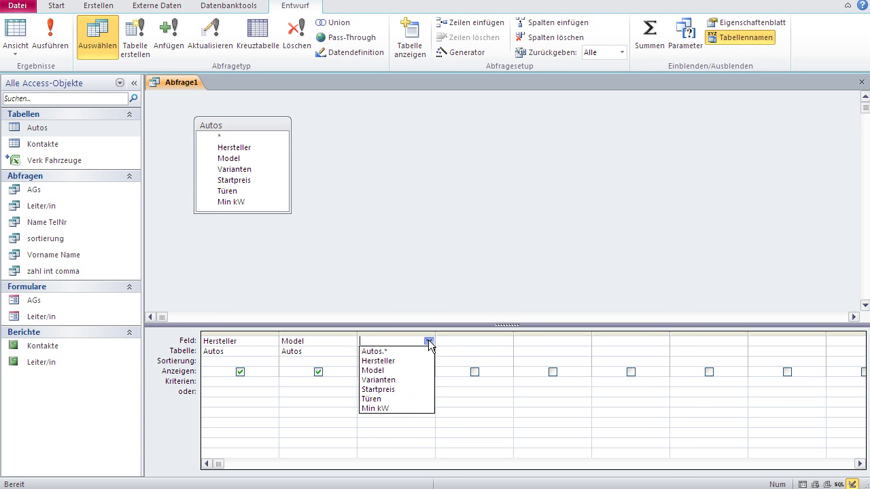
pyautogui.click(403, 380)
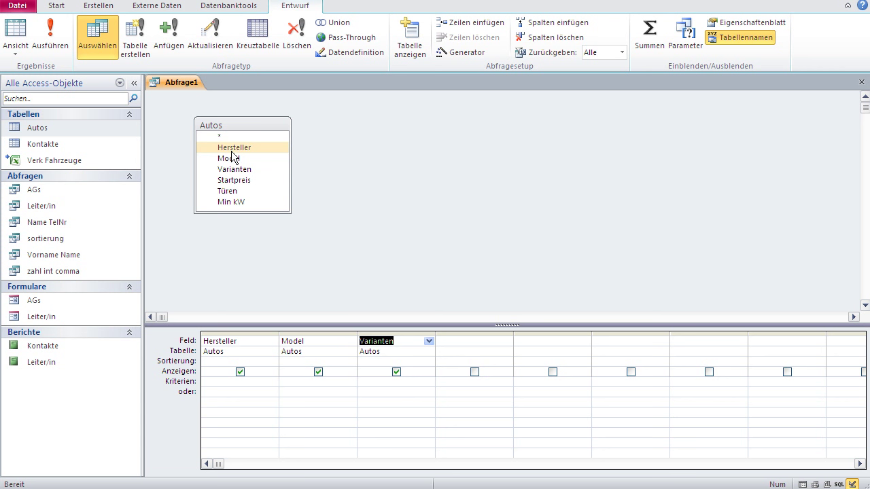
# Step: Add Varianten a second time as the fourth query column and Min kW as the fifth
pyautogui.moveTo(234, 174); pyautogui.dragTo(457, 343)
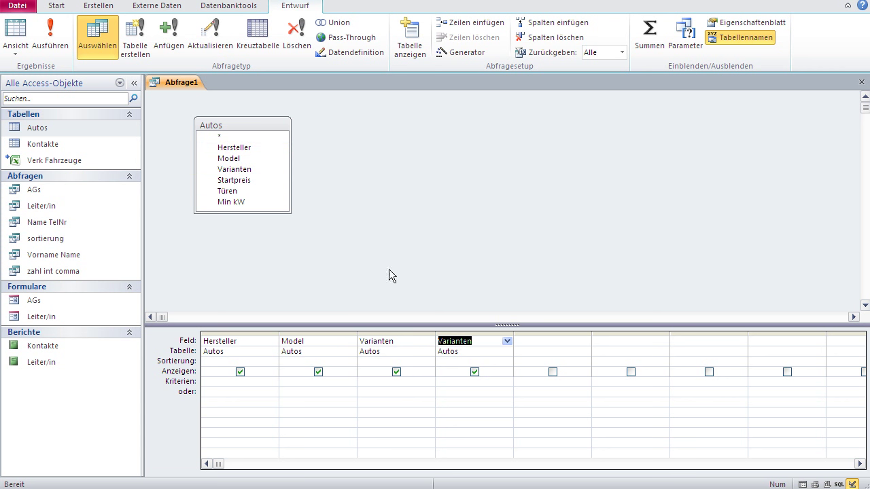
pyautogui.doubleClick(229, 203)
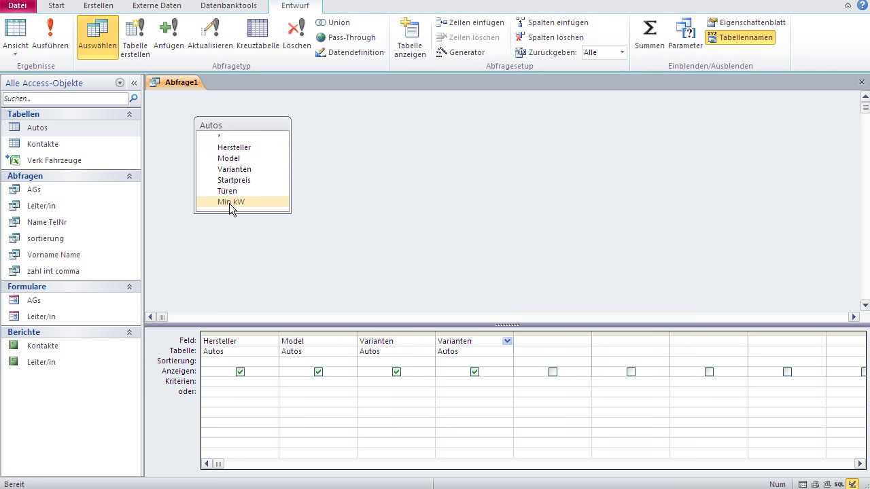
pyautogui.click(652, 342)
pyautogui.click(663, 342)
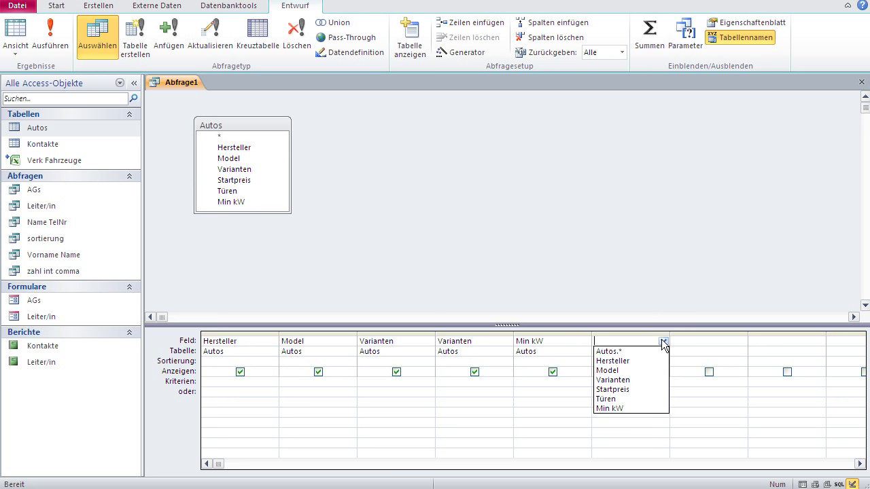
pyautogui.click(663, 341)
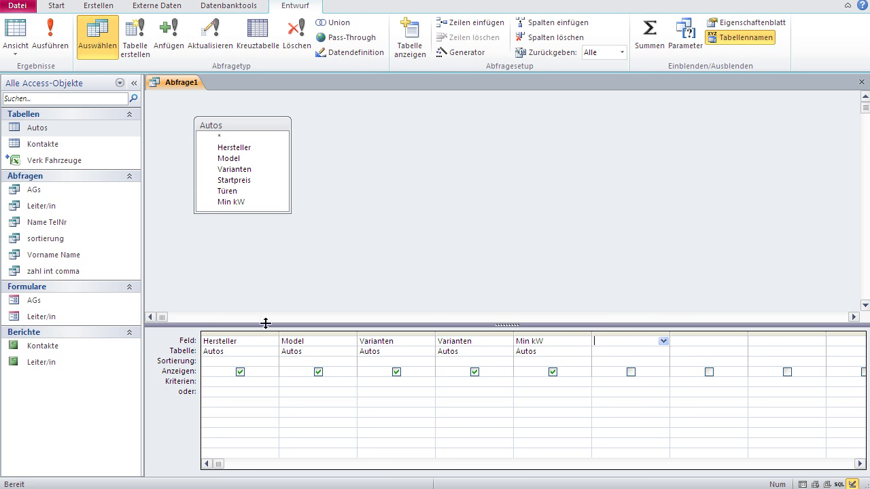
# Step: Delete the duplicate Varianten column and the Min kW column from the query design grid
pyautogui.click(476, 332)
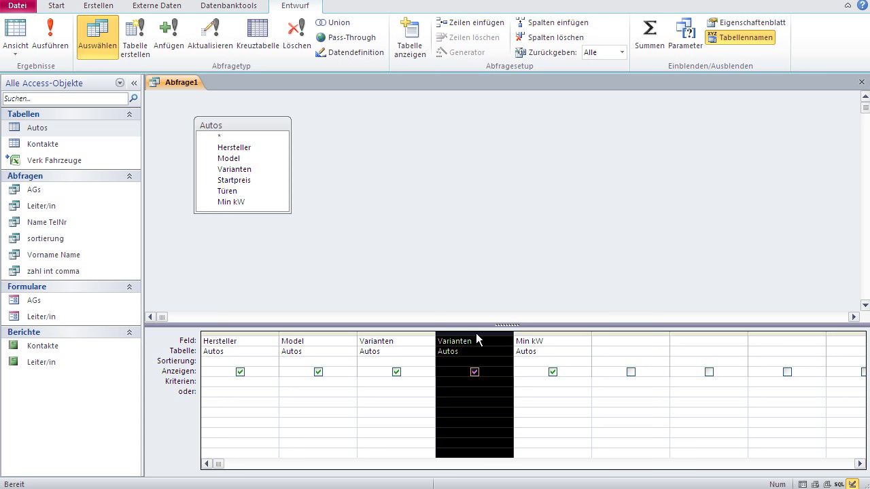
pyautogui.press('Delete')
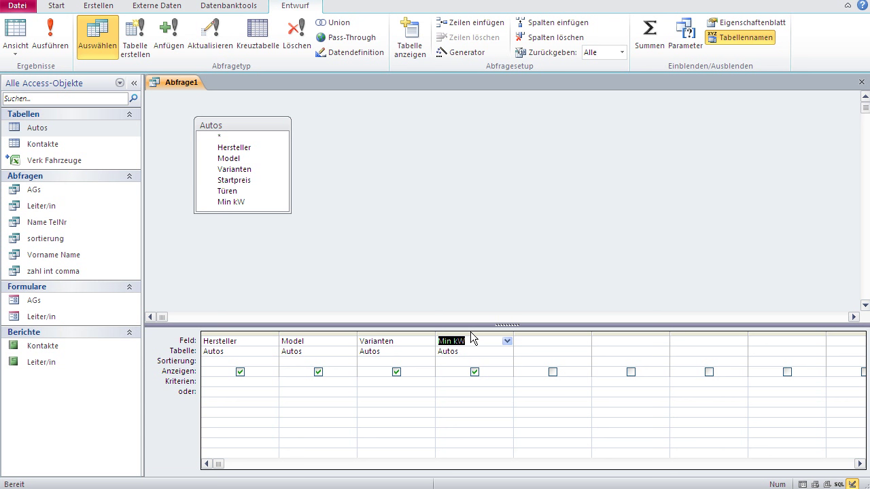
pyautogui.click(469, 331)
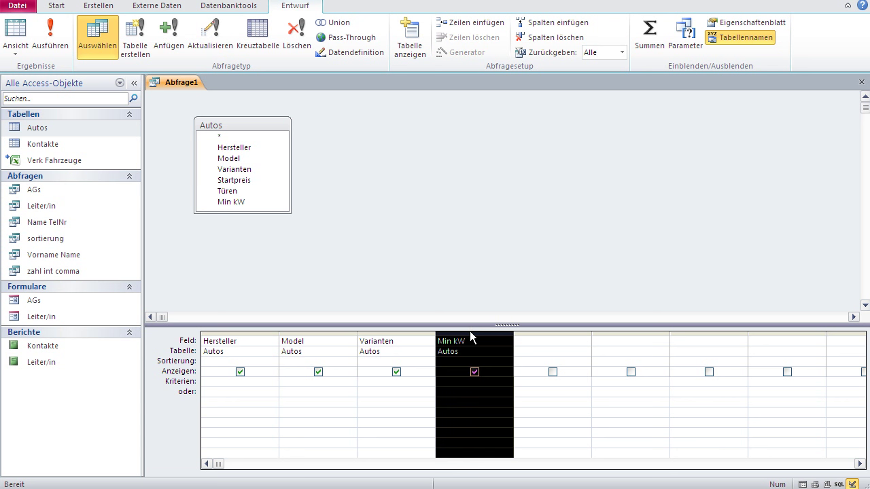
pyautogui.press('Delete')
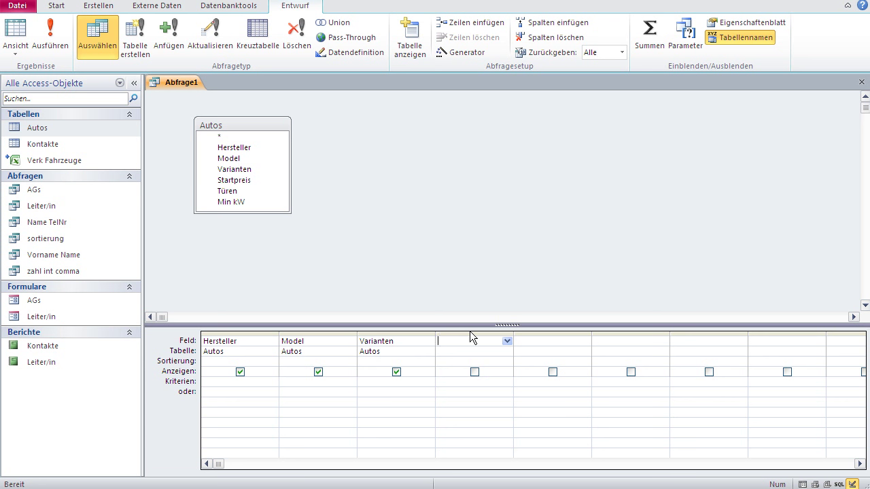
pyautogui.click(467, 340)
# Step: Switch the query to SQL view and examine the SELECT and FROM parts of its statement
pyautogui.click(15, 58)
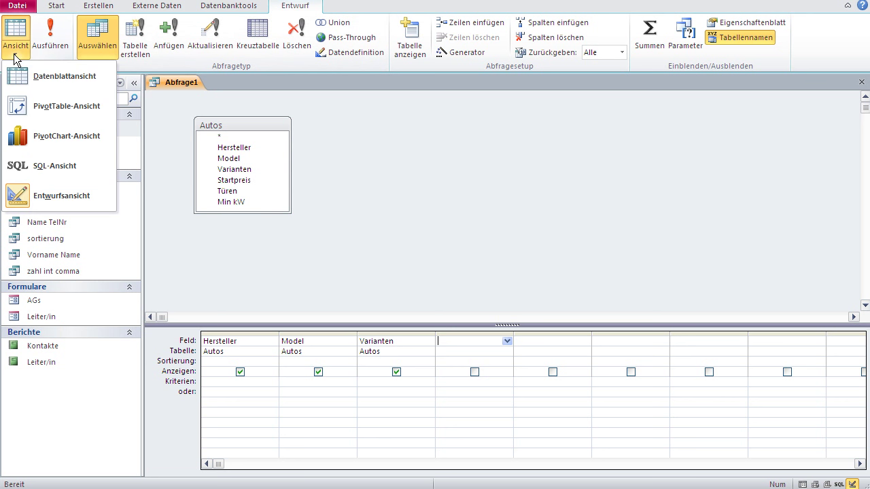
pyautogui.click(55, 167)
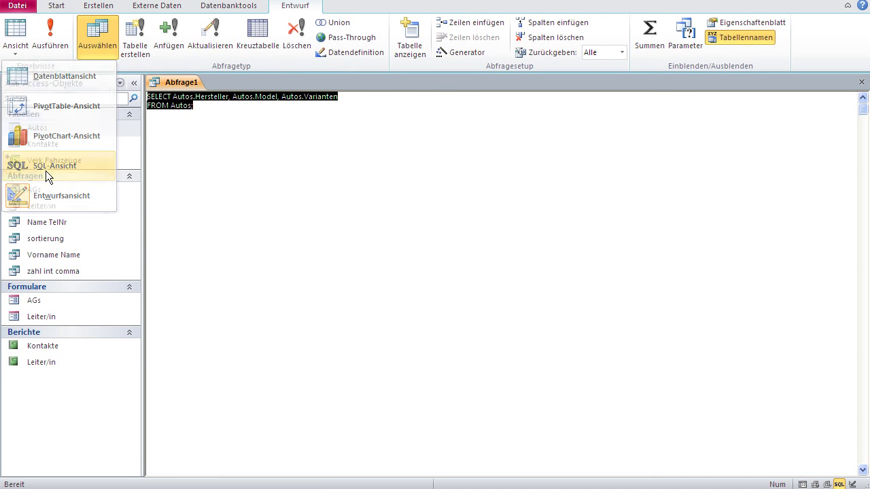
pyautogui.click(198, 120)
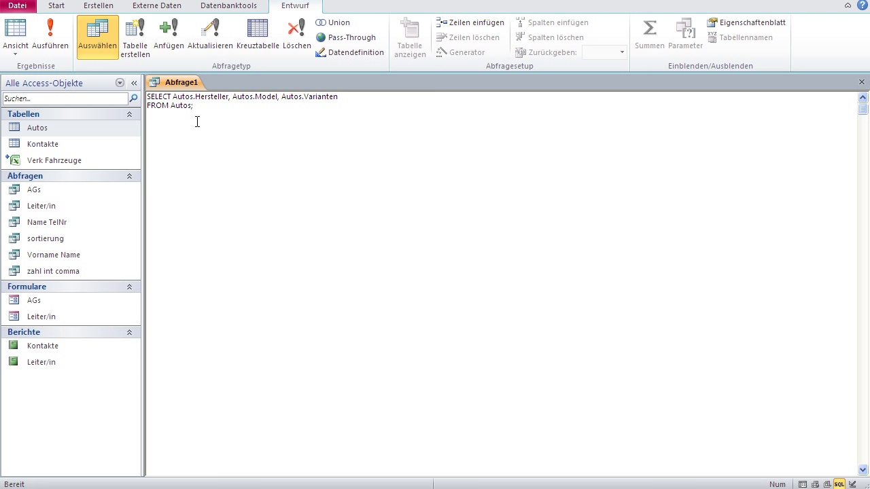
pyautogui.moveTo(194, 105); pyautogui.dragTo(147, 95)
pyautogui.click(210, 101)
pyautogui.moveTo(197, 108); pyautogui.dragTo(141, 100)
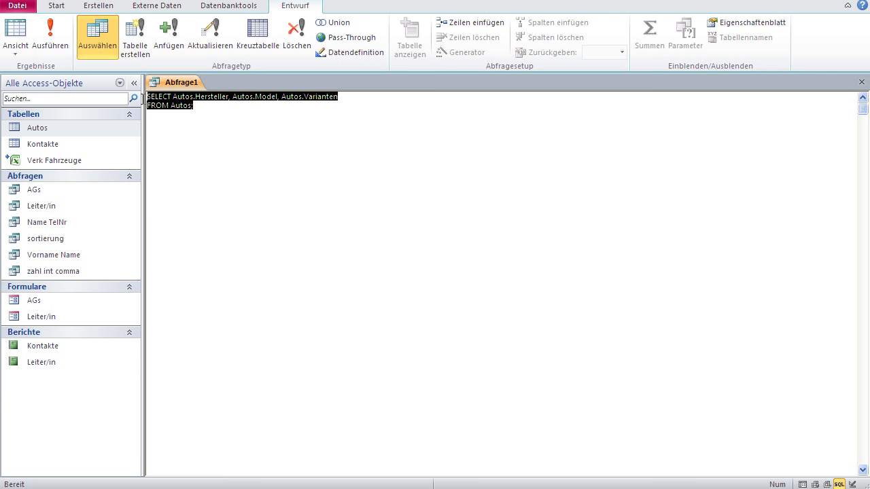
pyautogui.click(209, 107)
pyautogui.moveTo(206, 106); pyautogui.dragTo(146, 107)
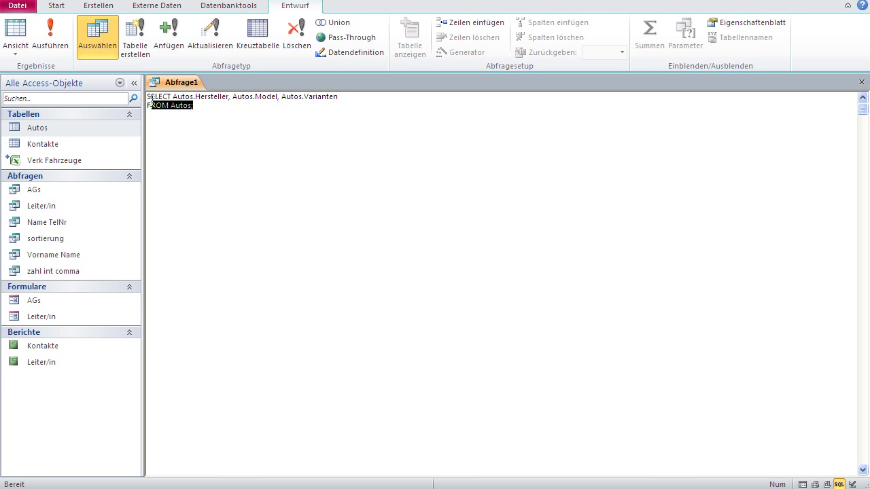
pyautogui.click(194, 107)
pyautogui.moveTo(171, 99); pyautogui.dragTo(146, 107)
pyautogui.click(190, 116)
# Step: Check the available Autos field names in design view and return to the SQL view
pyautogui.click(16, 51)
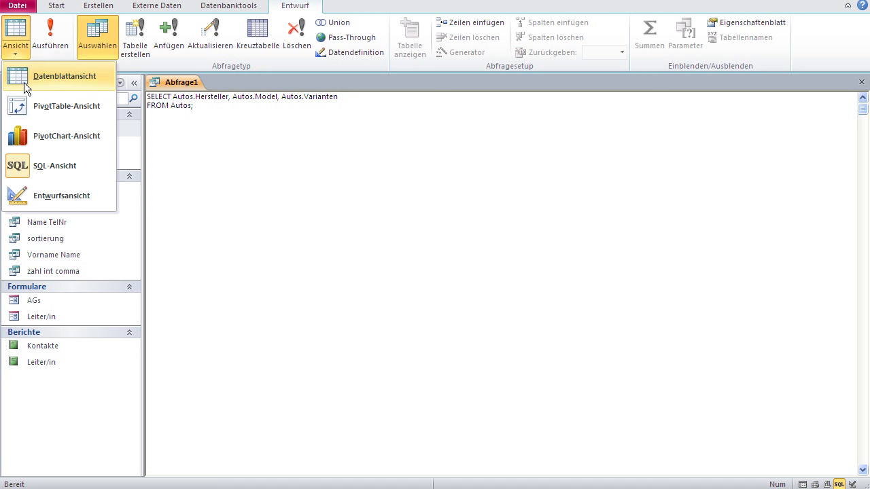
pyautogui.click(42, 196)
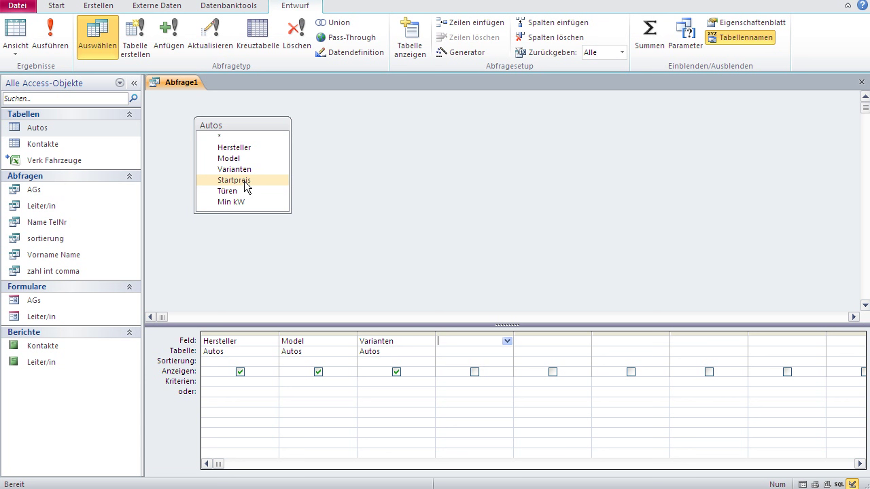
pyautogui.click(16, 62)
pyautogui.click(59, 168)
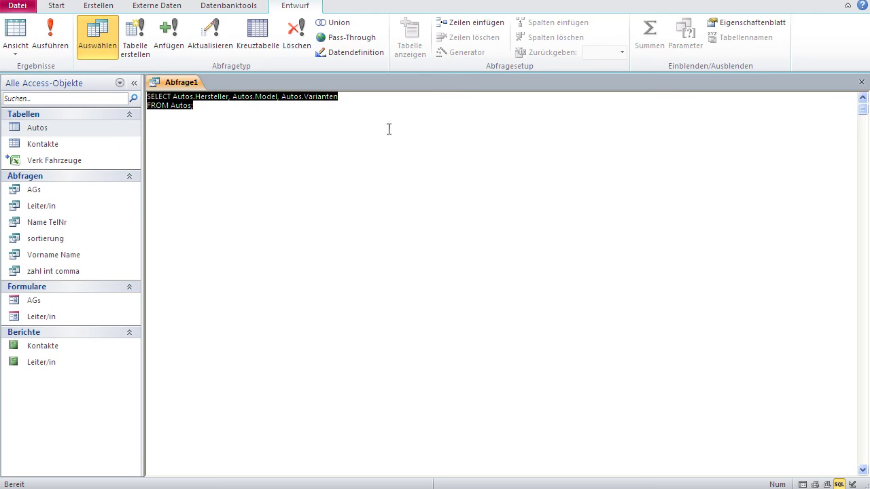
# Step: Append ", Autos.Startpreis" to the SELECT line of the SQL statement and return to design view
pyautogui.click(341, 96)
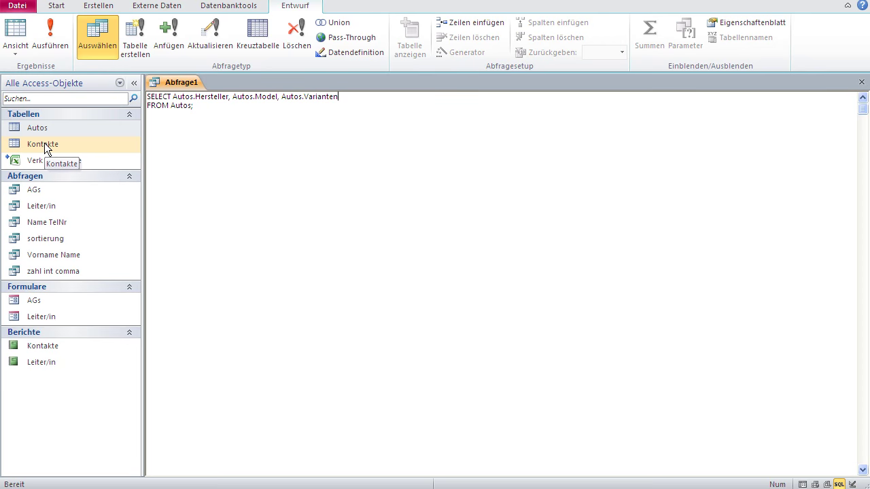
pyautogui.write(', Autos.Startpreis')
pyautogui.click(15, 57)
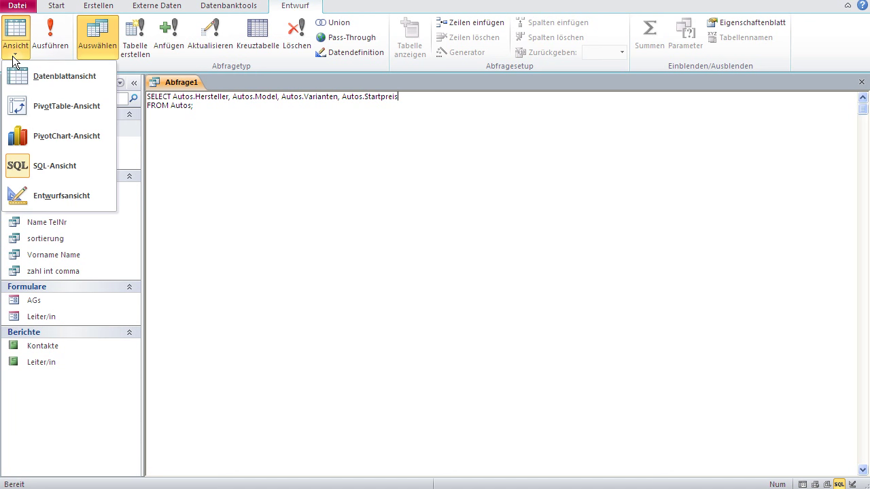
pyautogui.click(49, 197)
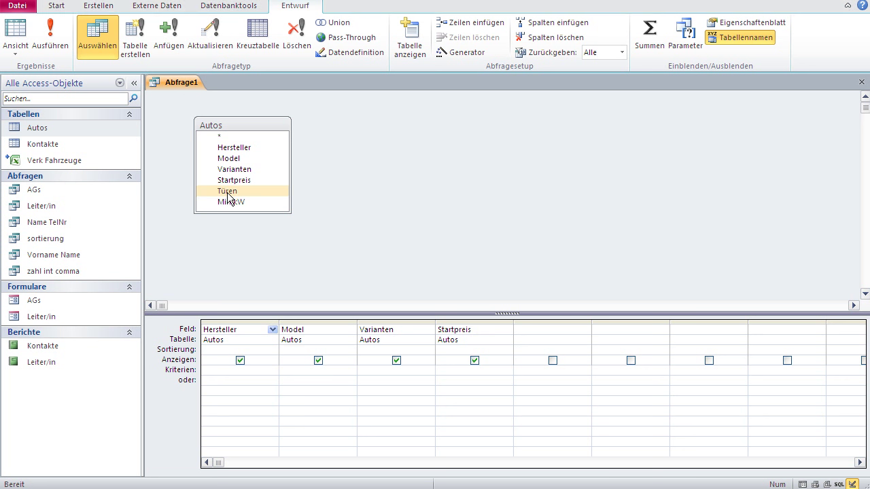
# Step: Insert the Türen field between Varianten and Startpreis, delete that column, and insert Türen there again
pyautogui.moveTo(229, 198); pyautogui.dragTo(449, 335)
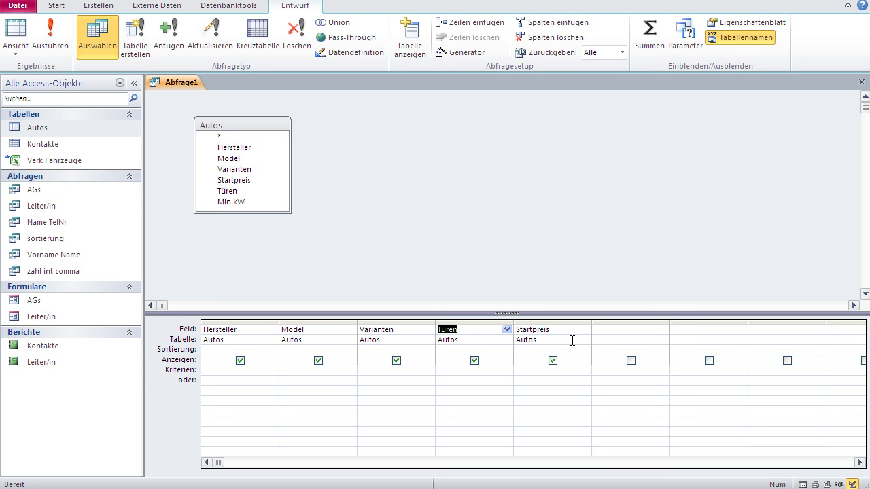
pyautogui.click(467, 320)
pyautogui.press('Delete')
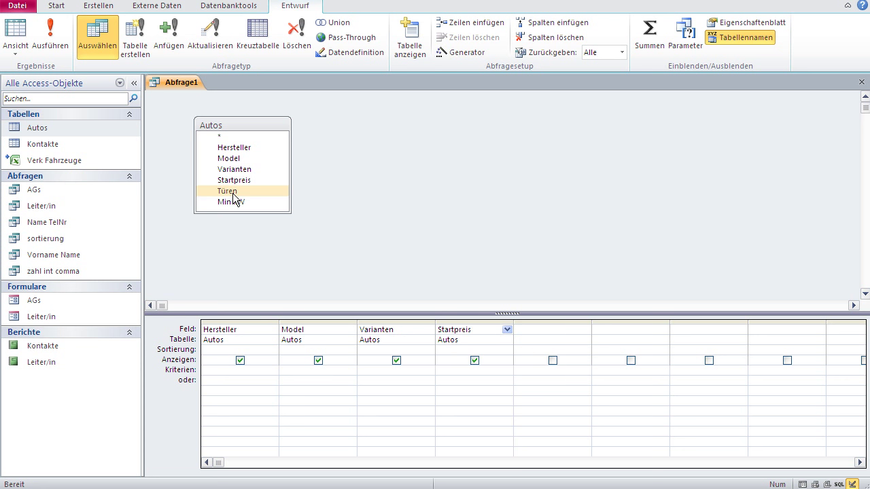
pyautogui.moveTo(232, 193); pyautogui.dragTo(449, 329)
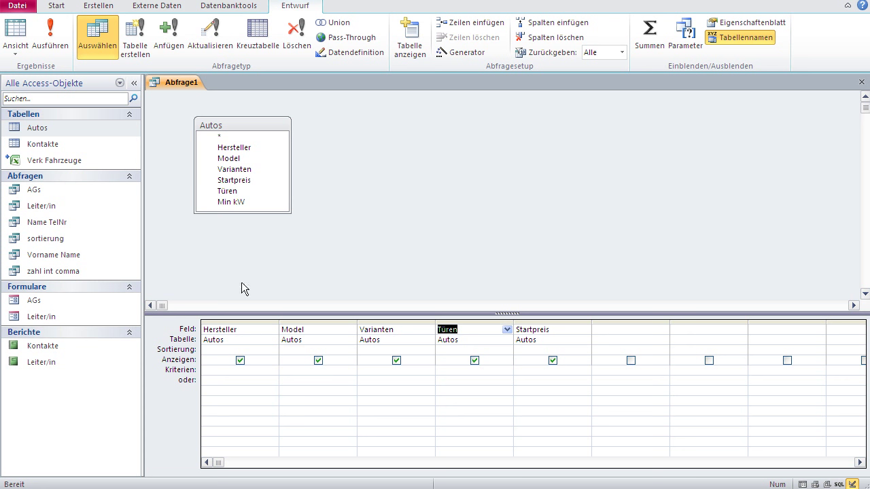
# Step: Insert Türen a second time ahead of Hersteller and delete this extra column
pyautogui.click(227, 192)
pyautogui.moveTo(226, 192); pyautogui.dragTo(227, 331)
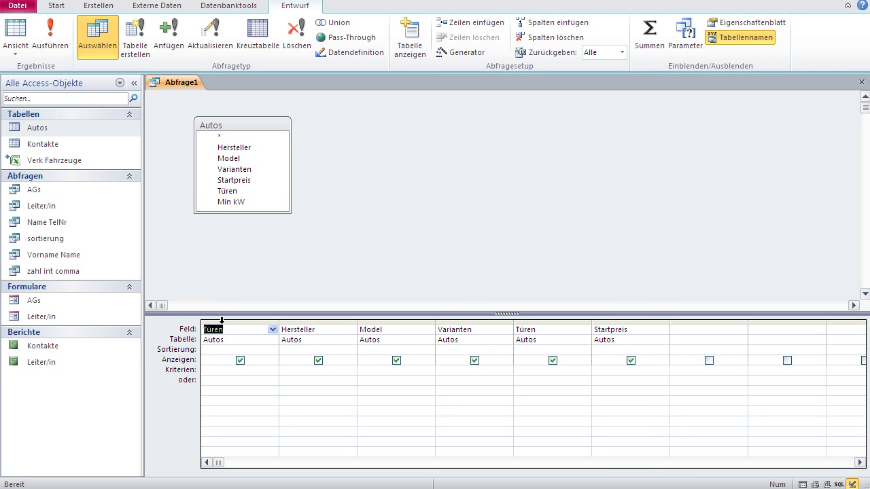
pyautogui.click(221, 320)
pyautogui.press('Delete')
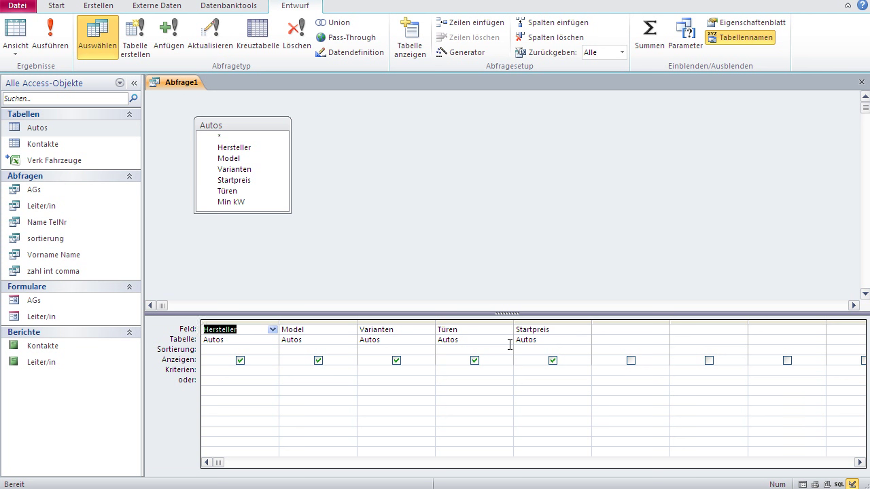
# Step: Examine the query results in datasheet view and return to design view
pyautogui.click(15, 34)
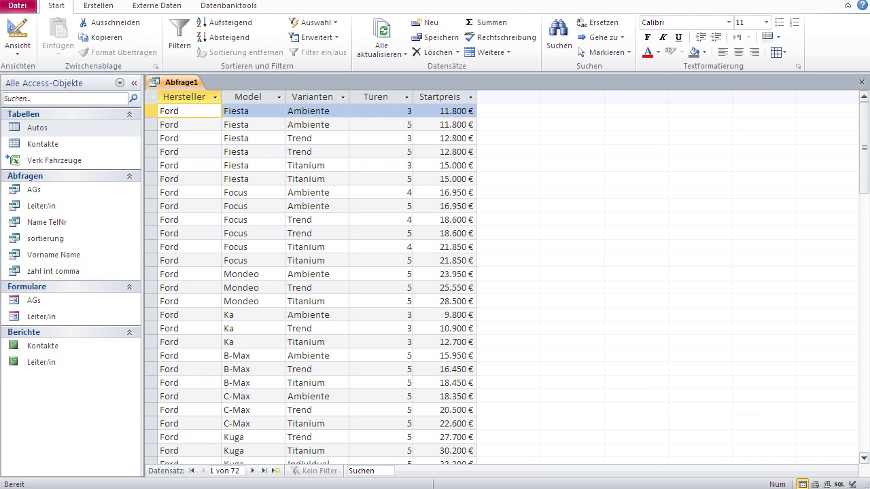
pyautogui.click(16, 40)
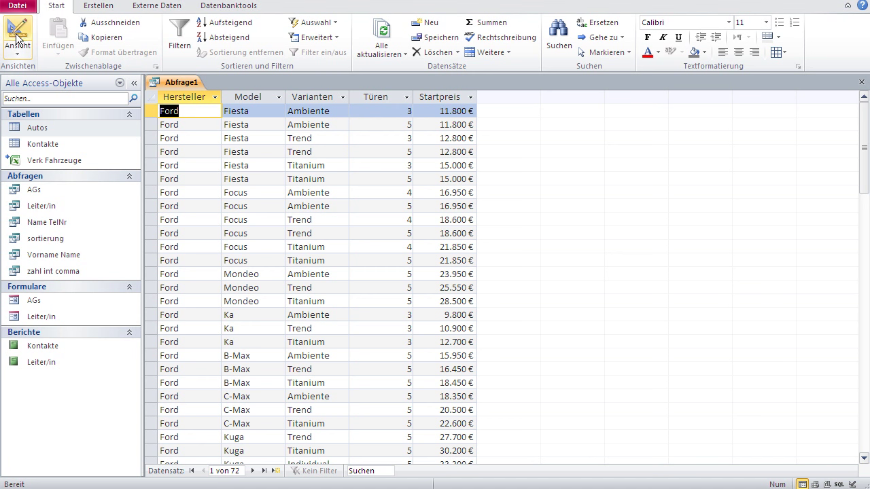
pyautogui.click(18, 39)
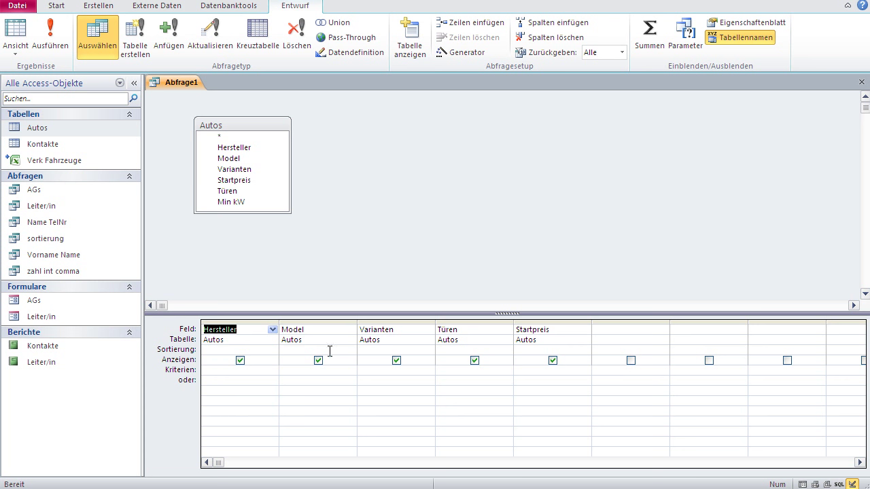
# Step: Set the sort order of the Startpreis column to Absteigend
pyautogui.click(544, 351)
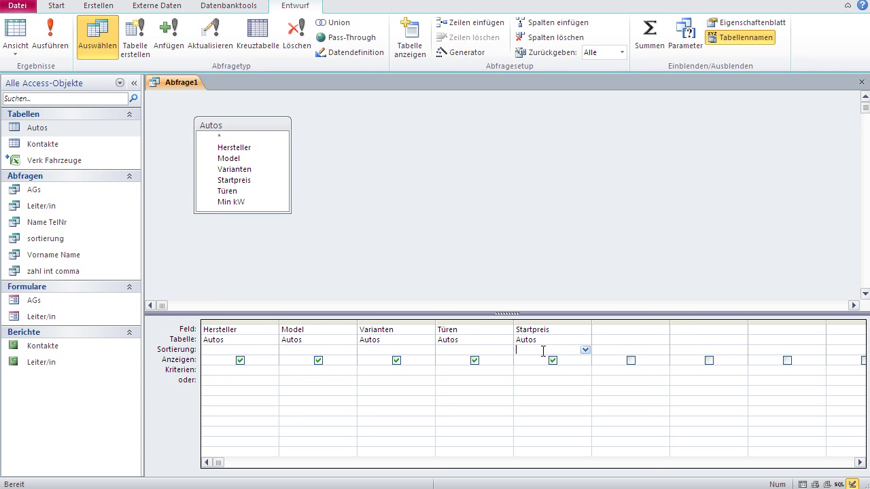
pyautogui.click(585, 351)
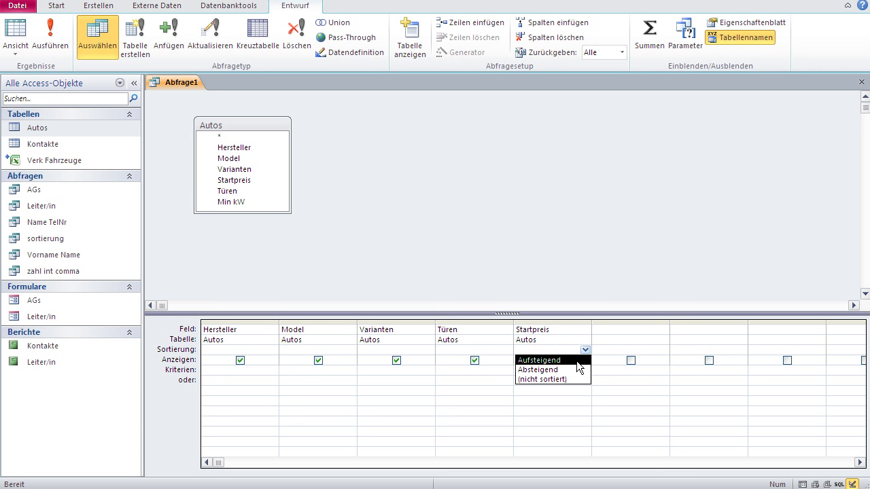
pyautogui.click(573, 369)
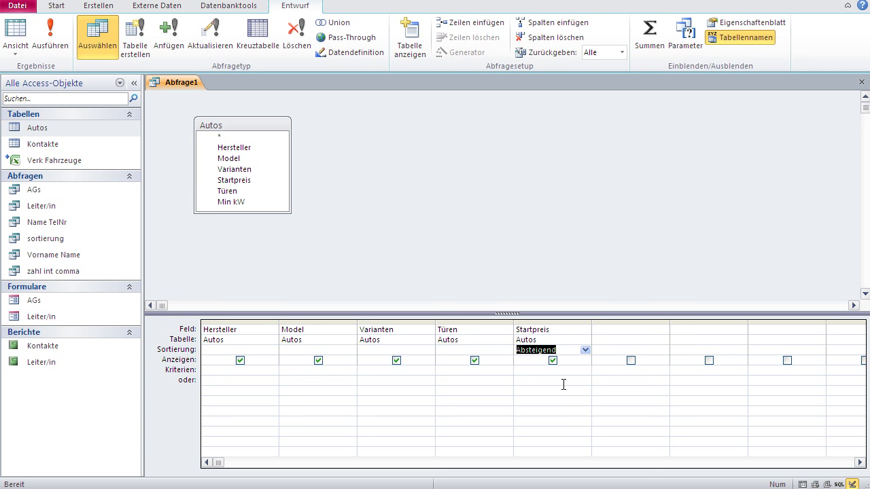
# Step: Review the records sorted by Startpreis in datasheet view, from first to last, and return to design view
pyautogui.click(11, 34)
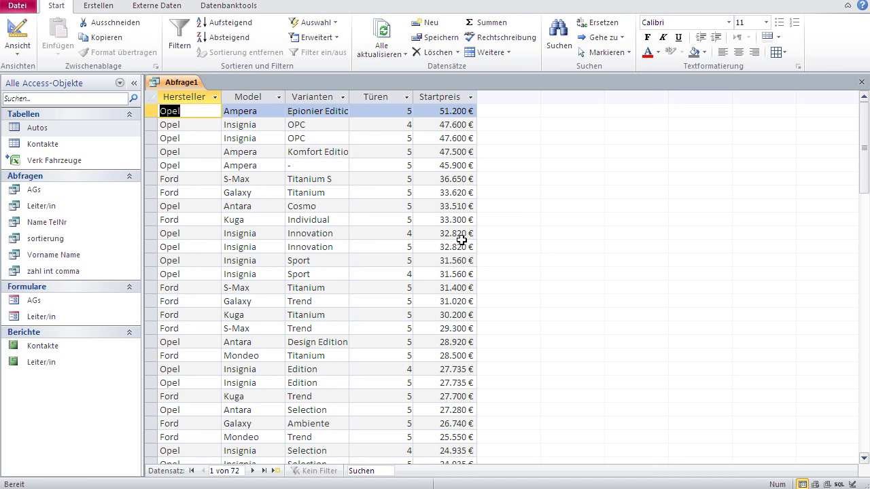
pyautogui.scroll(-19, 443, 255)
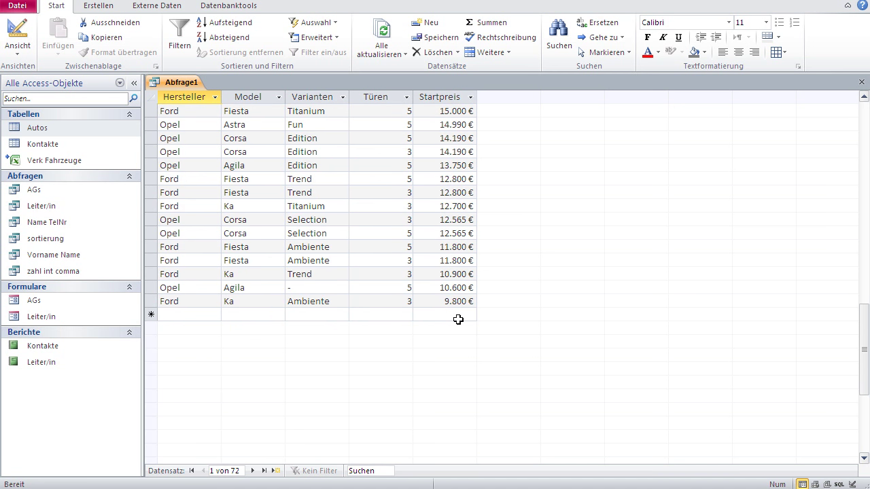
pyautogui.scroll(13, 457, 313)
pyautogui.scroll(7, 457, 312)
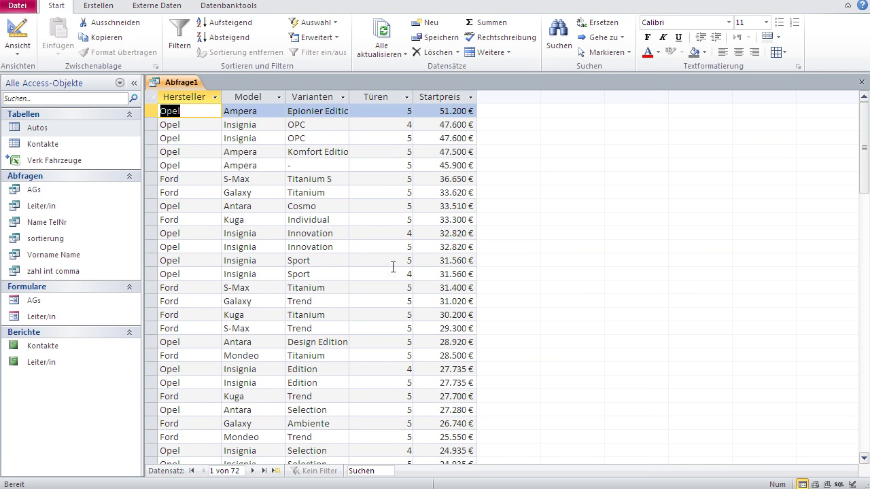
pyautogui.click(17, 30)
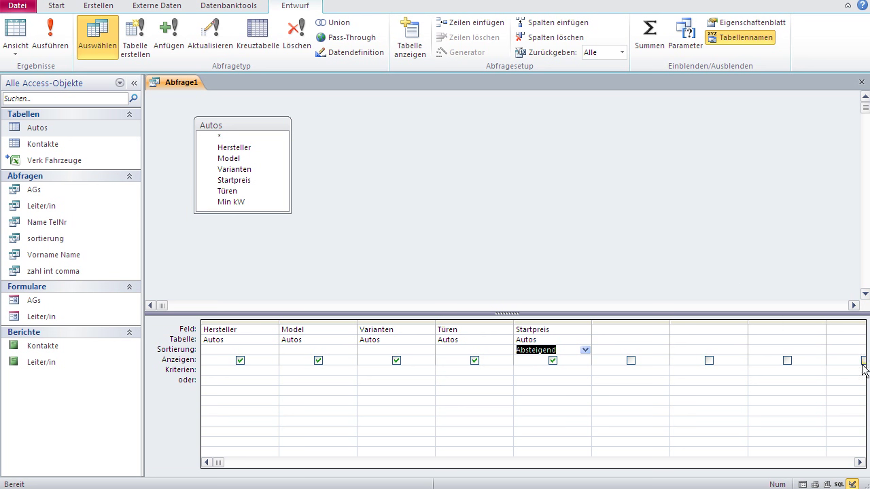
# Step: Set the sort order of the Türen column to Aufsteigend and check the sorted records in datasheet view before returning to design view
pyautogui.hotkey('alt', 'Tab')
pyautogui.click(488, 349)
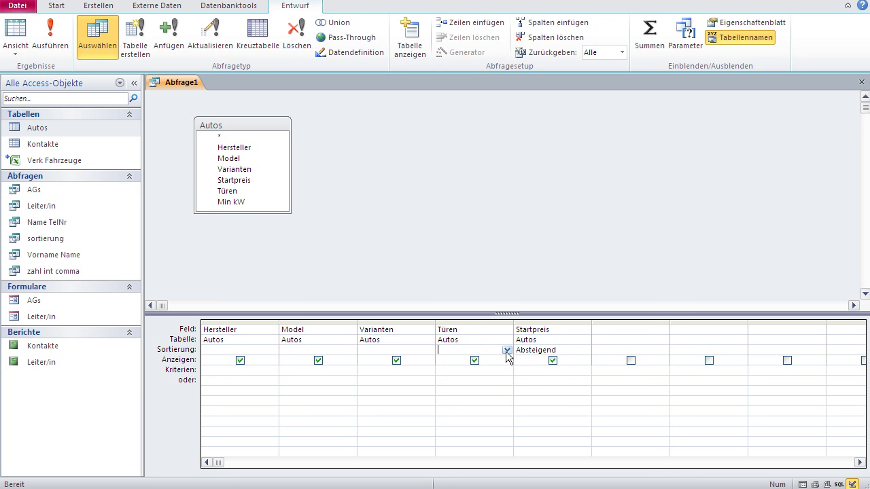
pyautogui.click(507, 349)
pyautogui.click(506, 360)
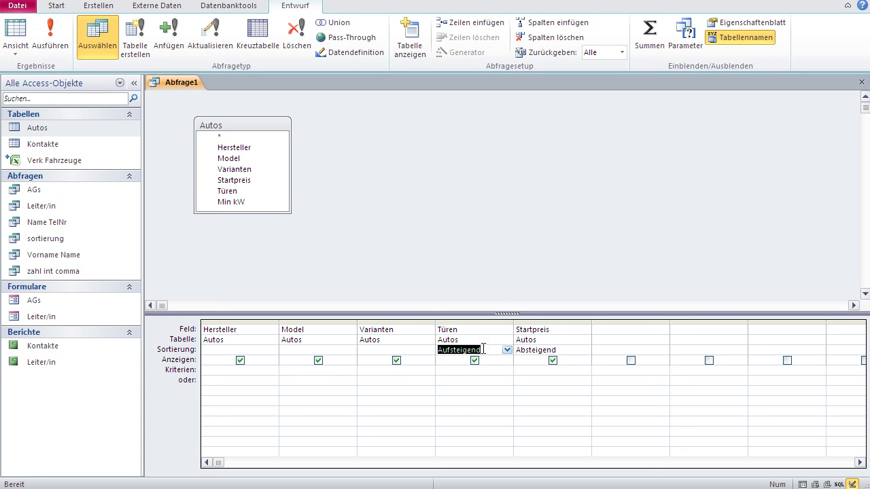
pyautogui.click(17, 41)
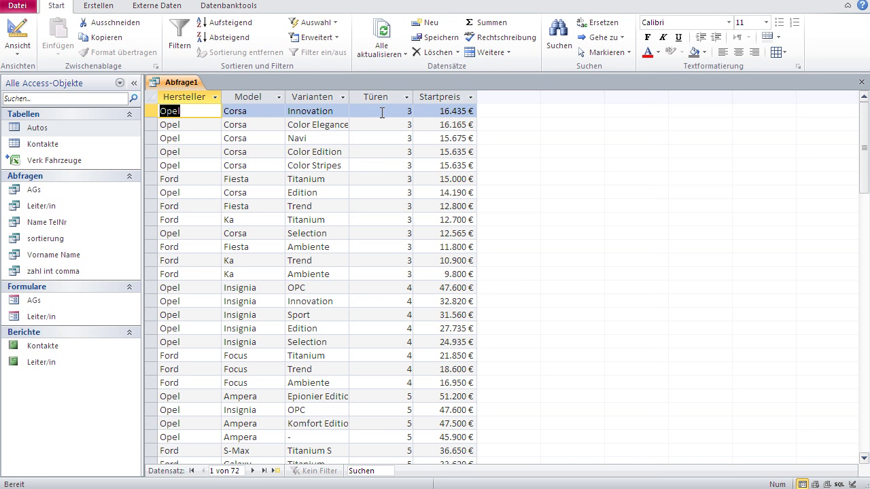
pyautogui.click(19, 40)
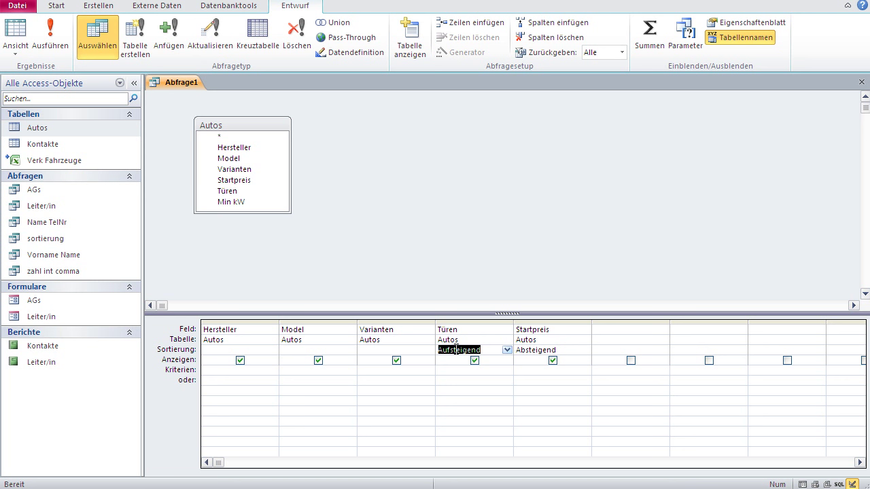
# Step: Move the Startpreis column ahead of the Türen column and check the records in datasheet view before returning to design view
pyautogui.click(536, 320)
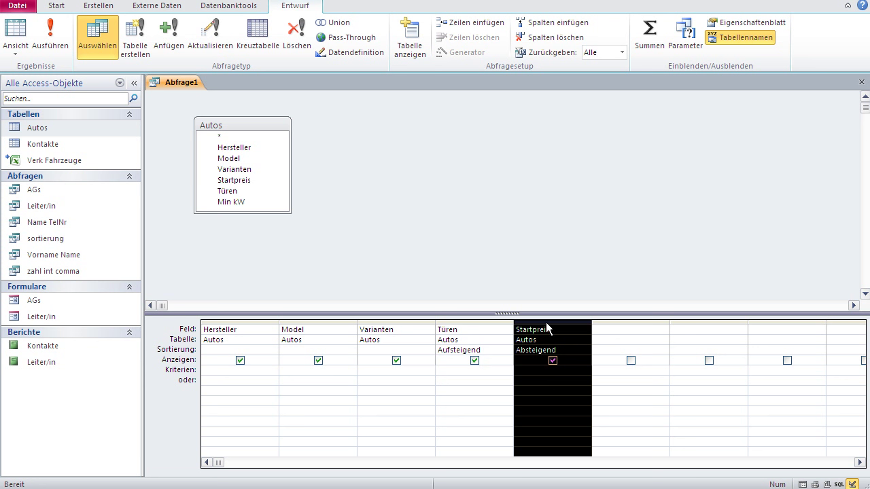
pyautogui.moveTo(545, 322); pyautogui.dragTo(491, 322)
pyautogui.click(510, 390)
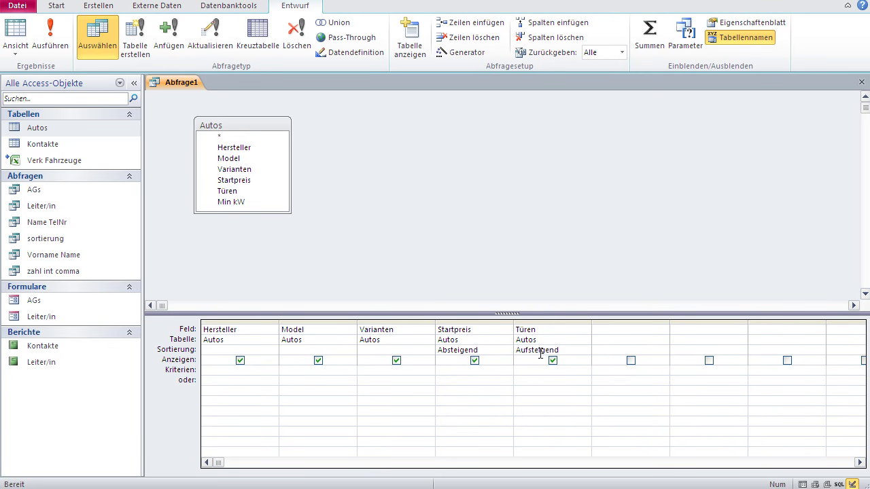
pyautogui.click(17, 33)
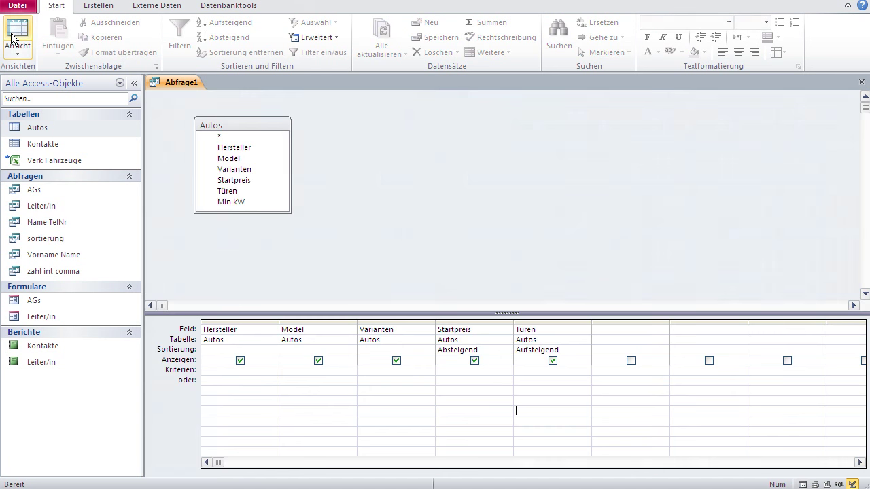
pyautogui.click(17, 31)
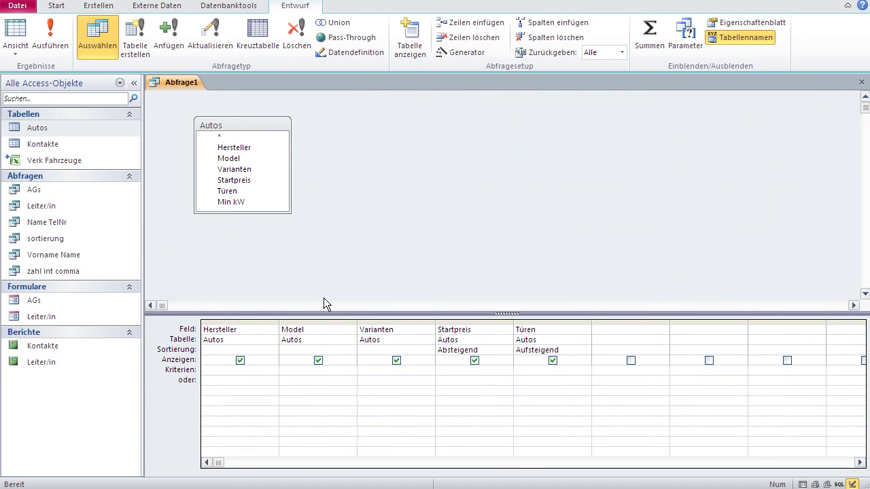
# Step: Move the Startpreis column back behind the Türen column in the query grid
pyautogui.click(464, 324)
pyautogui.moveTo(465, 326); pyautogui.dragTo(594, 329)
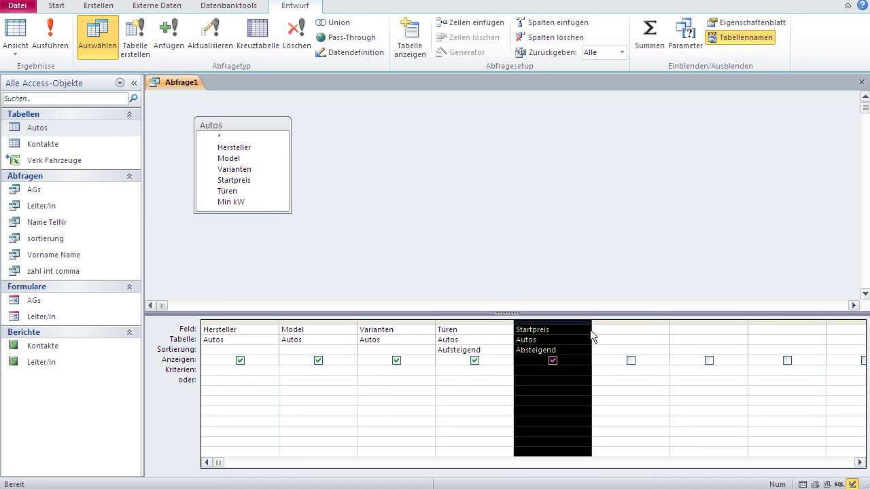
pyautogui.click(469, 381)
# Step: Insert an additional Startpreis column ahead of Türen in the query grid and set its sort order to Absteigend
pyautogui.click(231, 181)
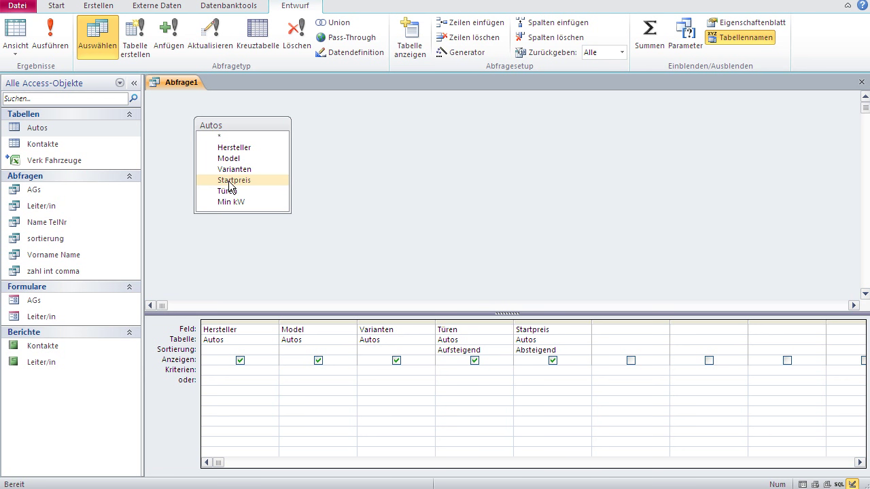
pyautogui.moveTo(230, 184); pyautogui.dragTo(449, 331)
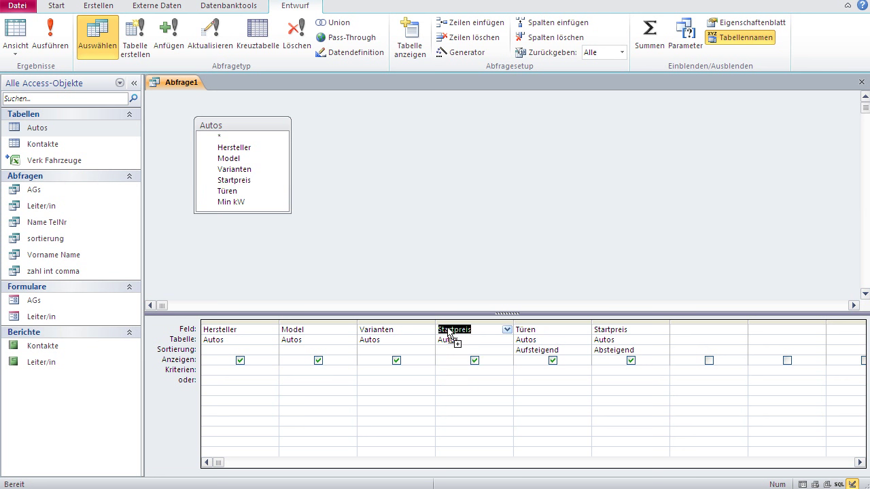
pyautogui.click(501, 349)
pyautogui.click(507, 349)
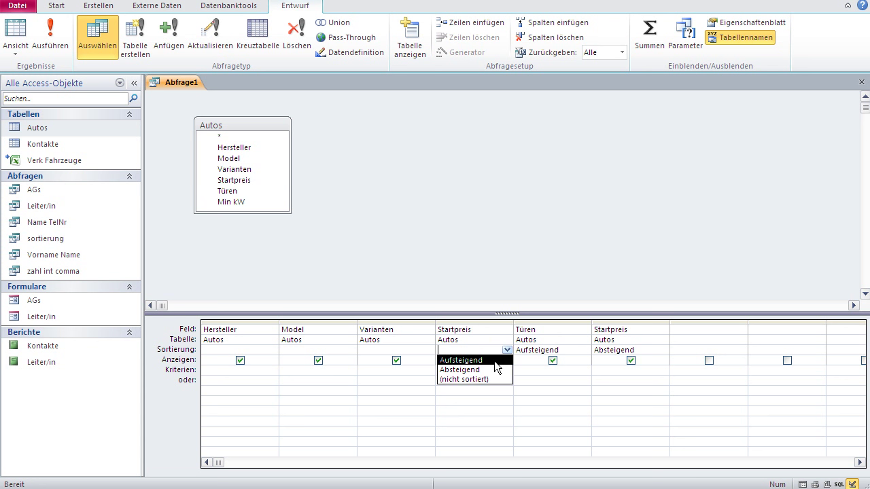
pyautogui.click(492, 367)
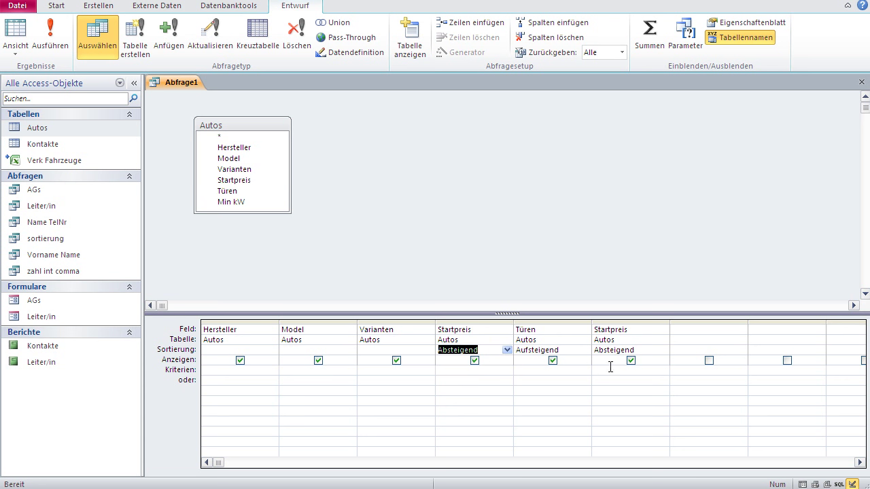
# Step: Set the sort order of the last Startpreis column to (nicht sortiert)
pyautogui.click(647, 353)
pyautogui.click(663, 349)
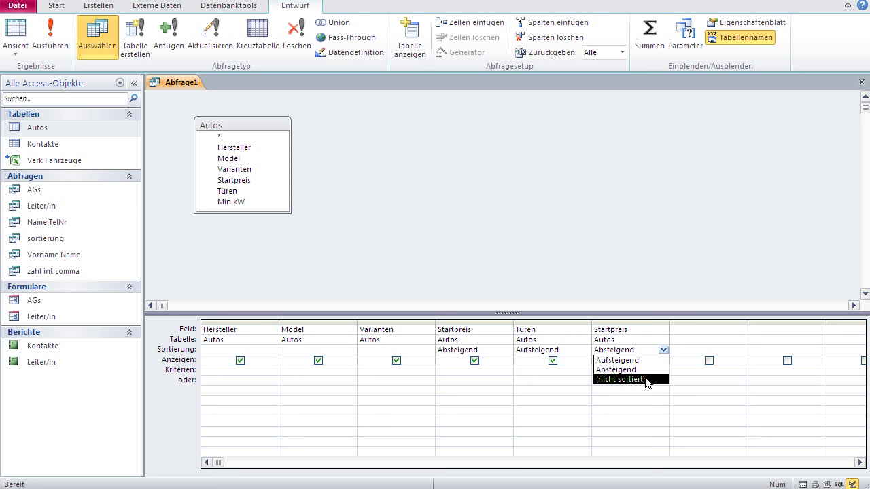
pyautogui.click(644, 378)
# Step: Hide the Startpreis column ahead of Türen from the output and check the records in datasheet view before returning to design view
pyautogui.click(474, 360)
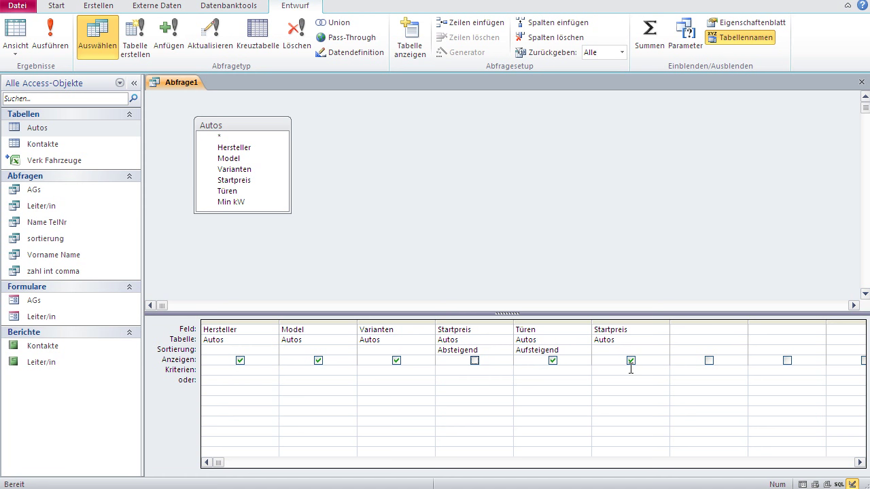
pyautogui.click(18, 38)
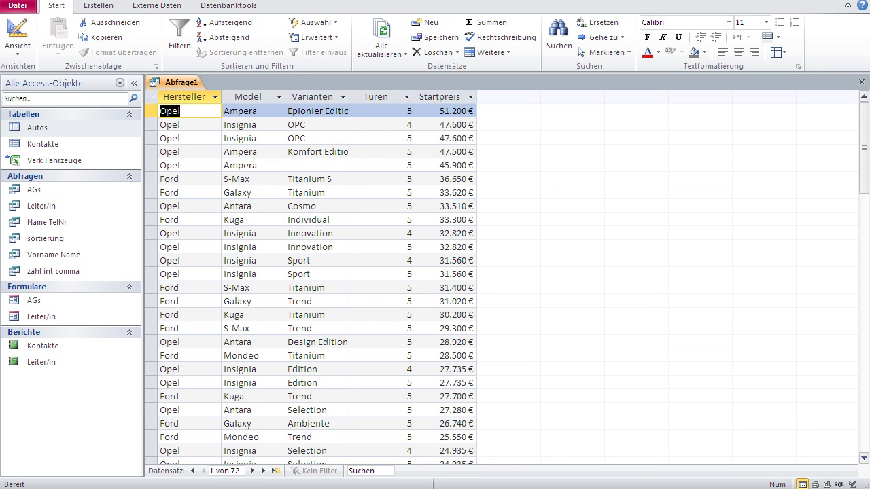
pyautogui.click(13, 36)
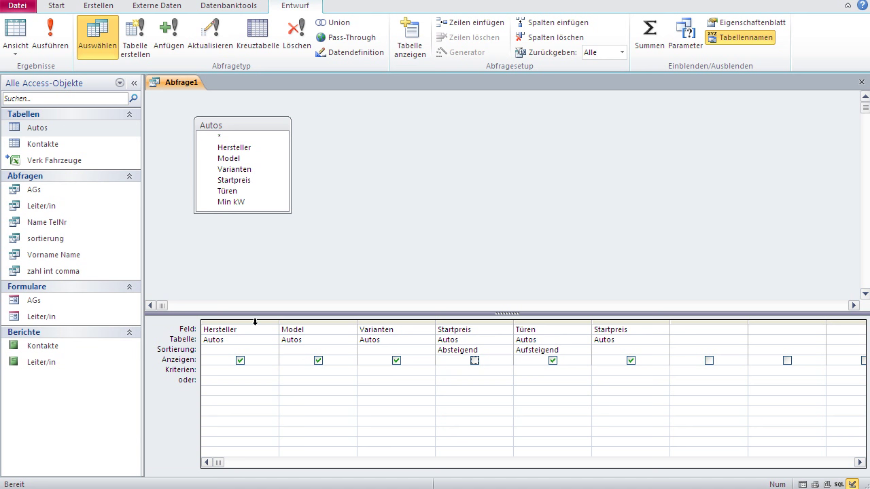
# Step: Clear all columns from the query grid and add Hersteller, Model, Varianten, Türen and Startpreis again in that order
pyautogui.moveTo(256, 322); pyautogui.dragTo(620, 337)
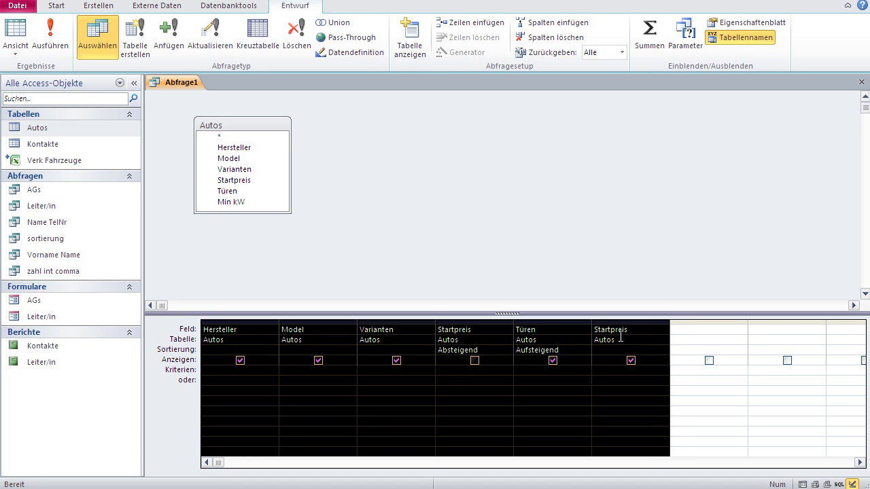
pyautogui.press('Delete')
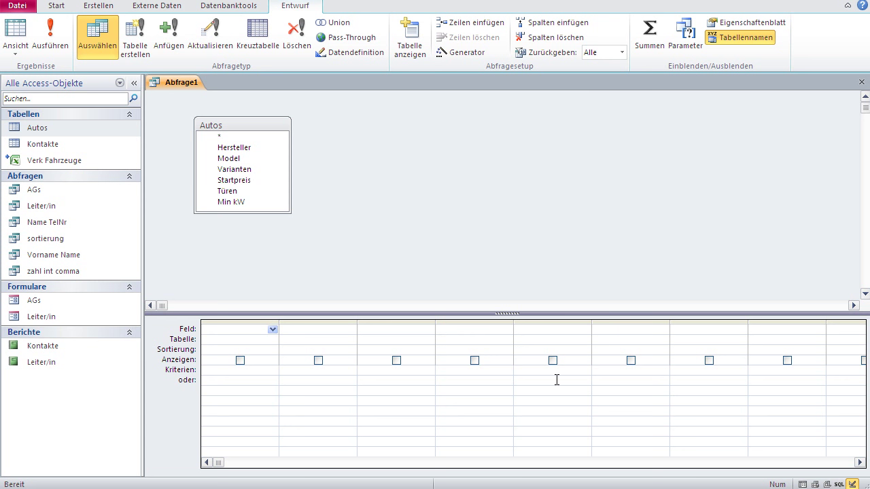
pyautogui.moveTo(234, 147); pyautogui.dragTo(302, 333)
pyautogui.moveTo(245, 169); pyautogui.dragTo(402, 333)
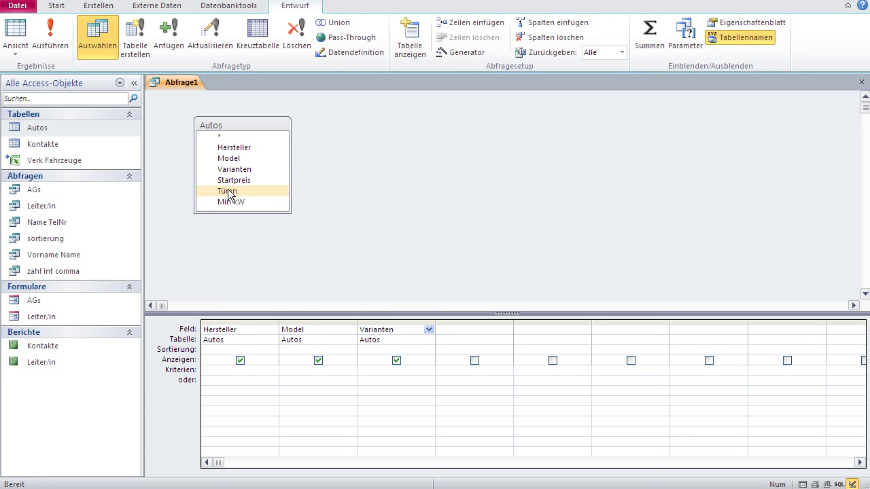
pyautogui.moveTo(231, 193); pyautogui.dragTo(444, 327)
pyautogui.moveTo(234, 180); pyautogui.dragTo(538, 330)
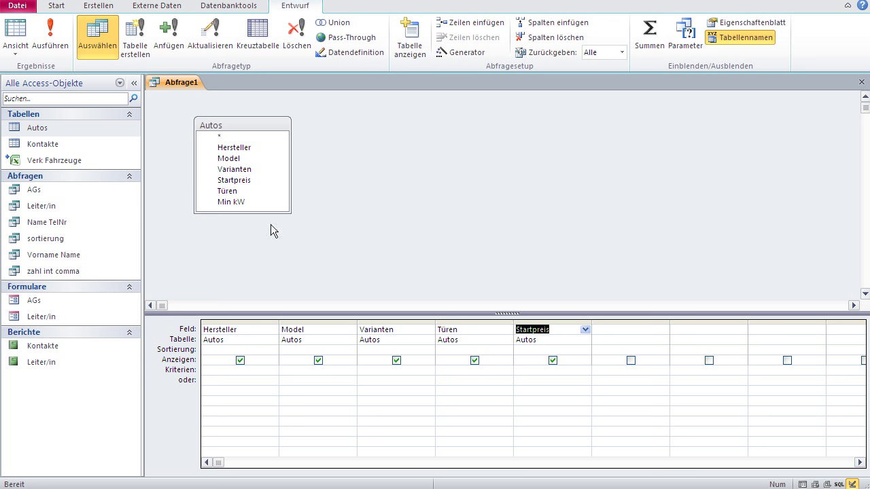
# Step: Add a second Startpreis column at the end of the grid, sorted Absteigend and hidden from the output
pyautogui.moveTo(234, 180); pyautogui.dragTo(272, 203)
pyautogui.moveTo(599, 317); pyautogui.dragTo(619, 335)
pyautogui.click(664, 350)
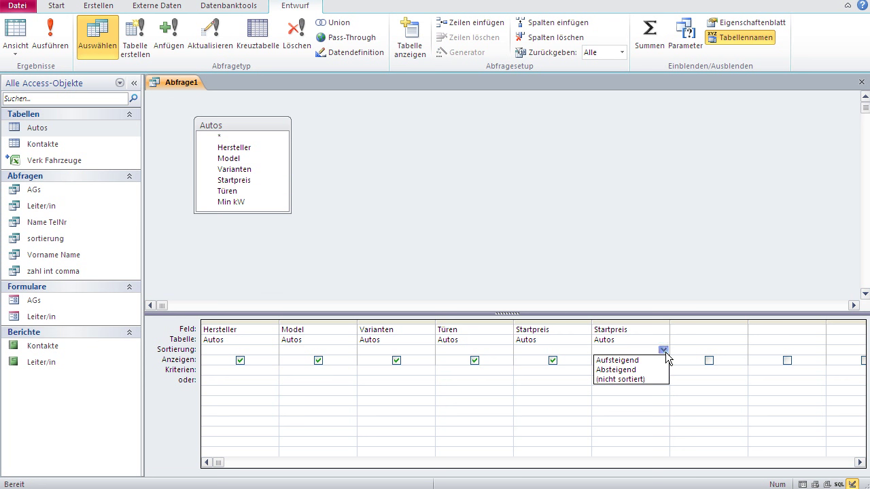
pyautogui.click(653, 369)
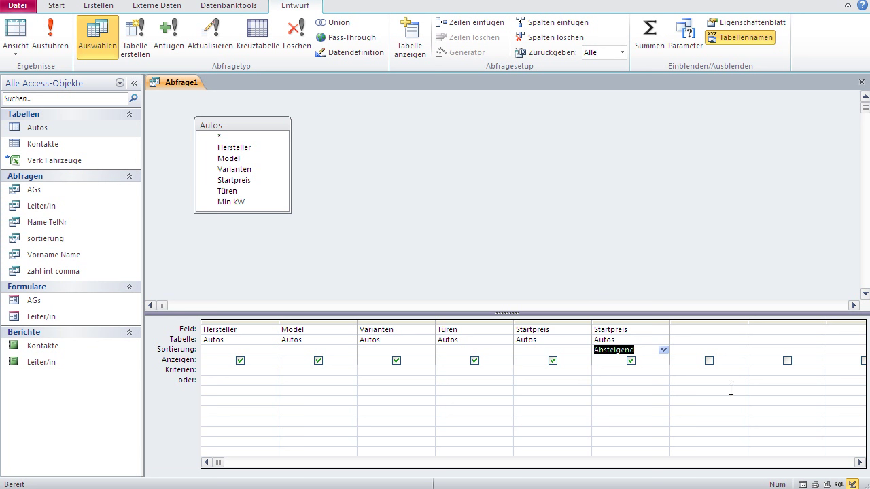
pyautogui.click(633, 360)
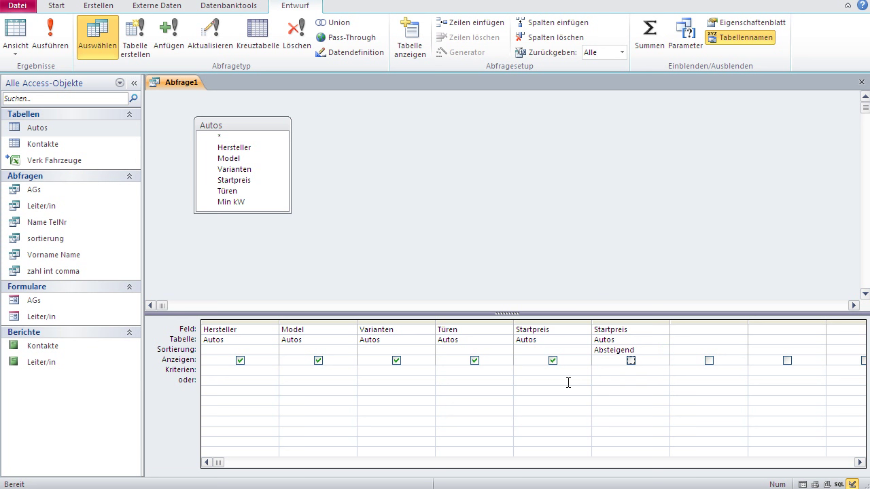
# Step: Add a second Türen column at the end, sorted Aufsteigend and hidden from the output, and check the records in datasheet view
pyautogui.moveTo(227, 191); pyautogui.dragTo(734, 365)
pyautogui.click(740, 351)
pyautogui.click(741, 350)
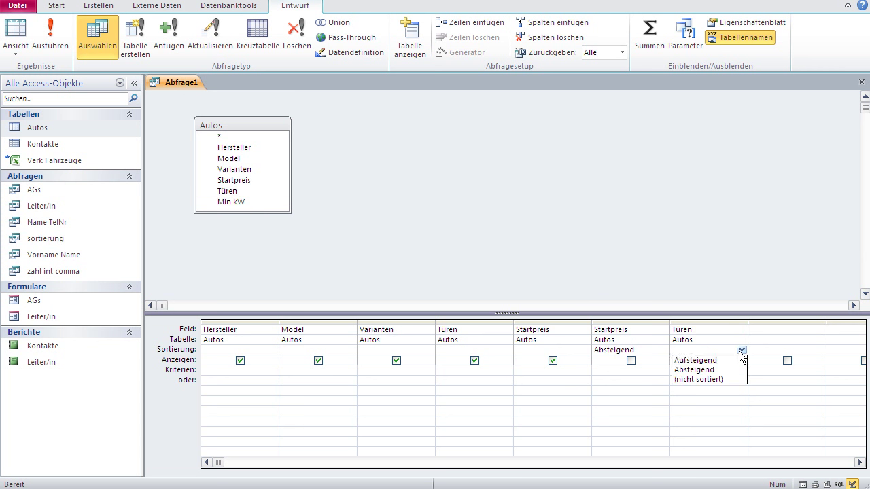
pyautogui.click(727, 361)
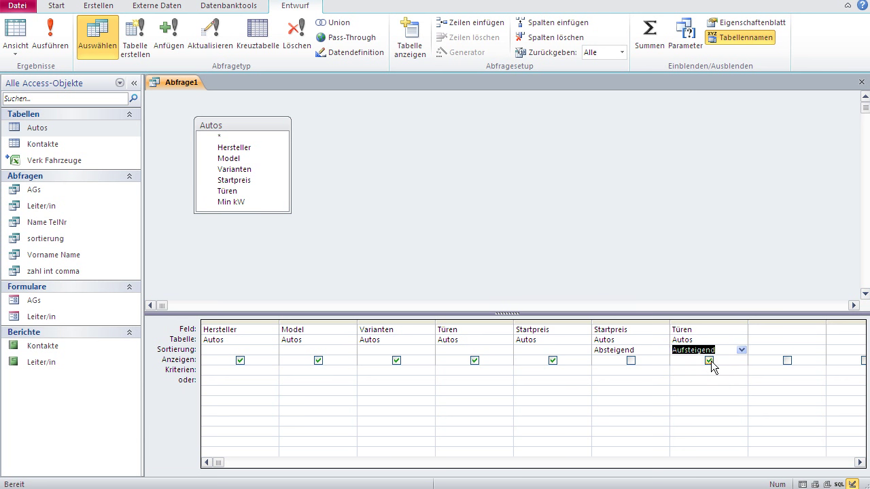
pyautogui.click(710, 361)
pyautogui.click(13, 31)
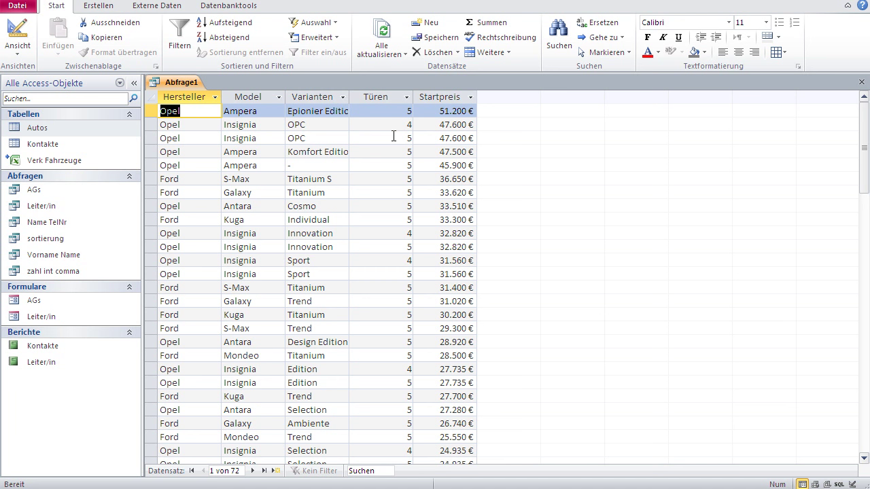
pyautogui.click(19, 42)
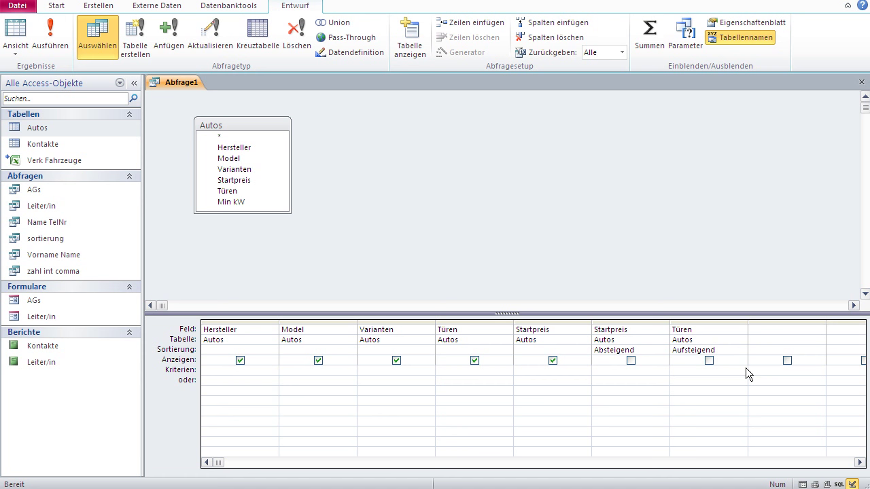
# Step: Show the second Startpreis column in the output, check it in datasheet view, and hide it again in design view
pyautogui.click(630, 360)
pyautogui.click(20, 37)
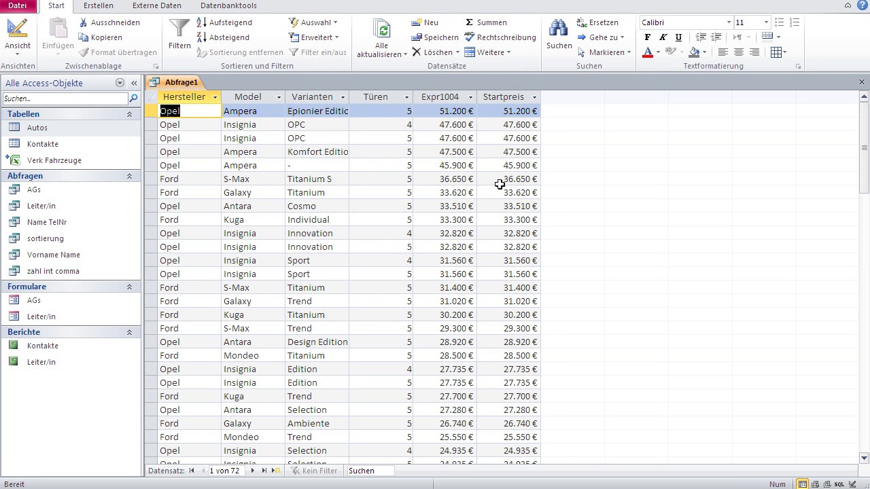
pyautogui.click(31, 38)
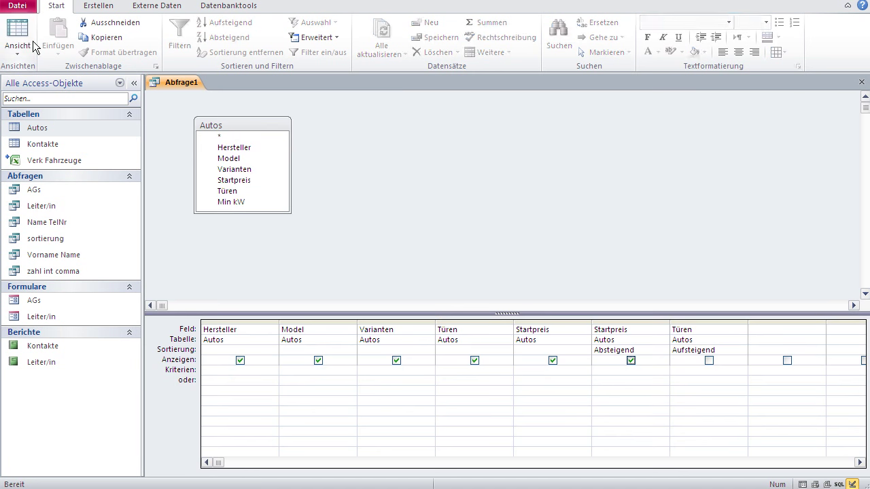
pyautogui.click(631, 360)
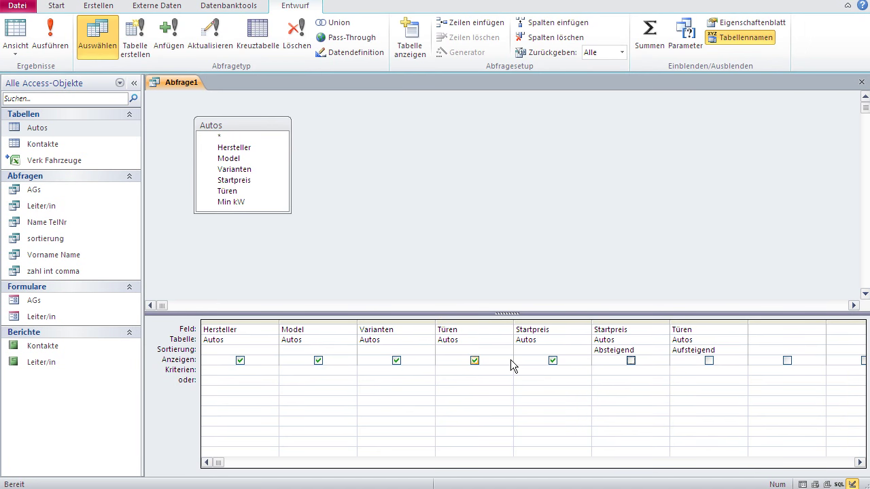